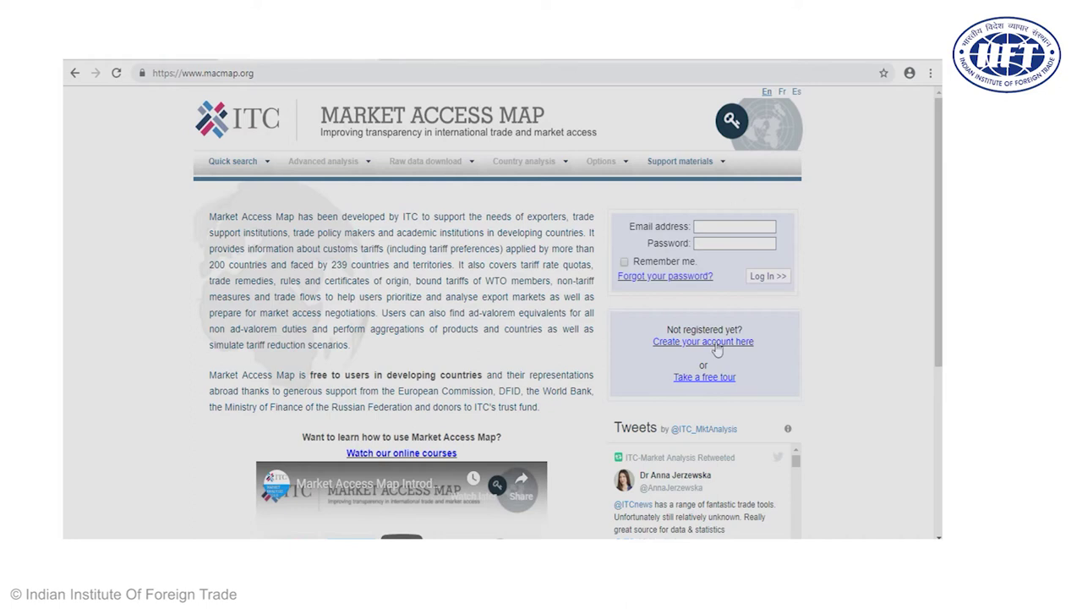
Log in to Market Access Map with the saved e-mail address and the account password.
click(719, 226)
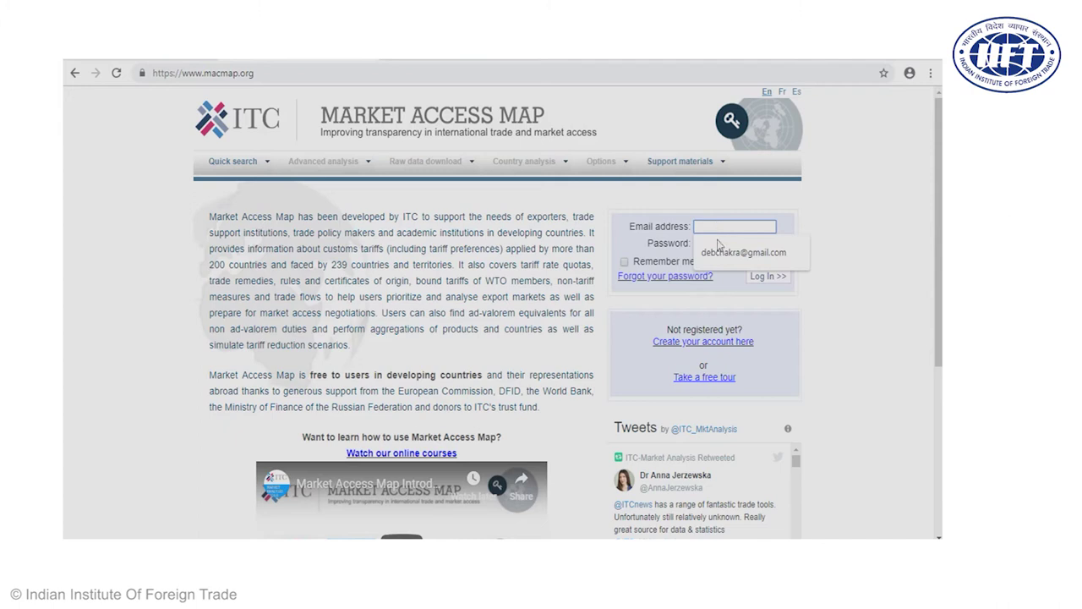
click(718, 261)
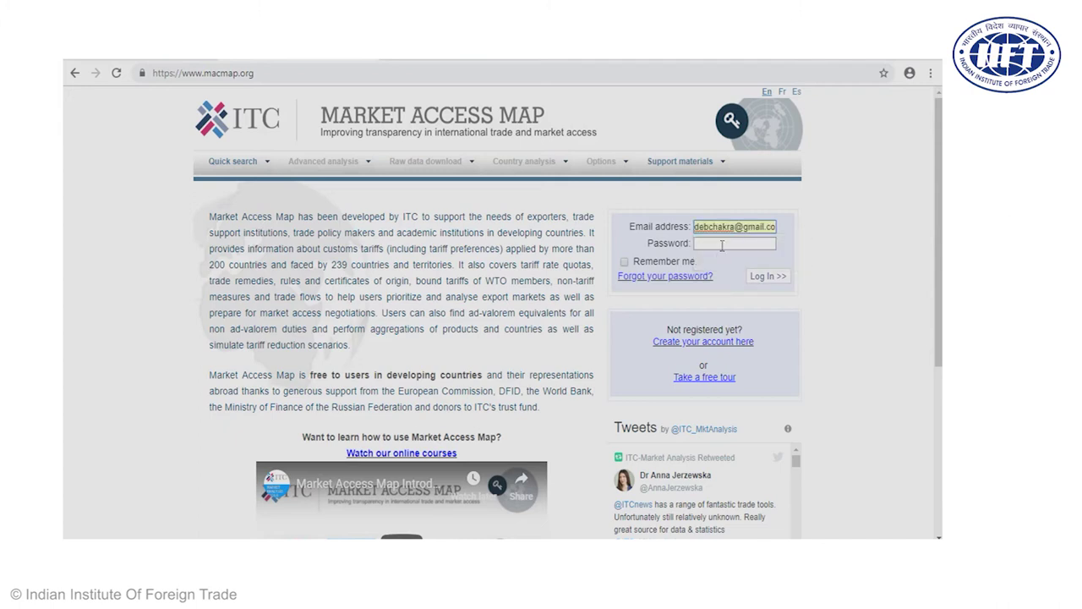
click(722, 246)
text(*********)
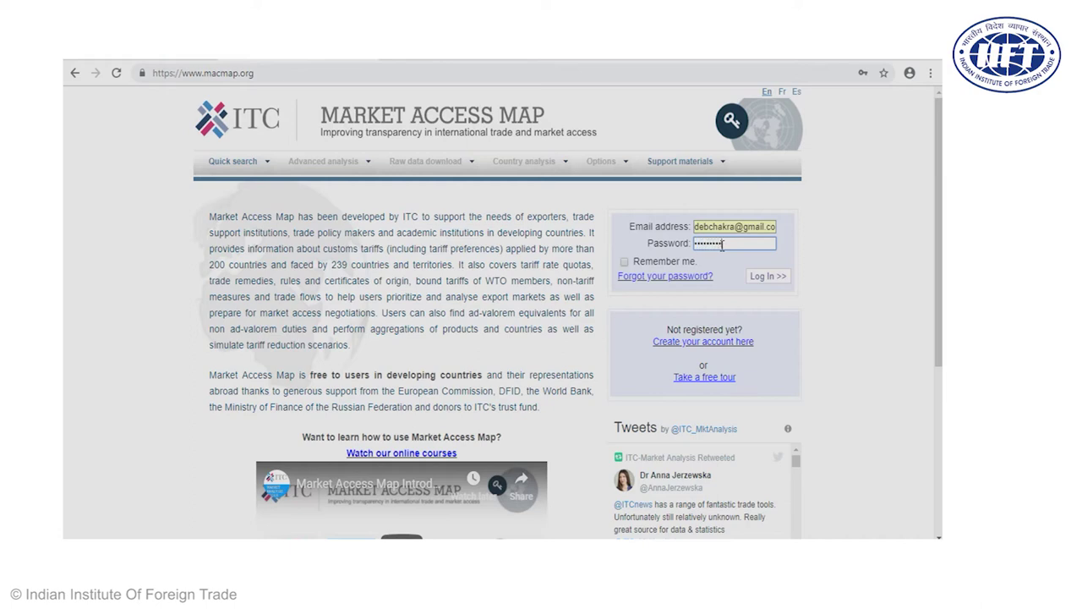
key(Return)
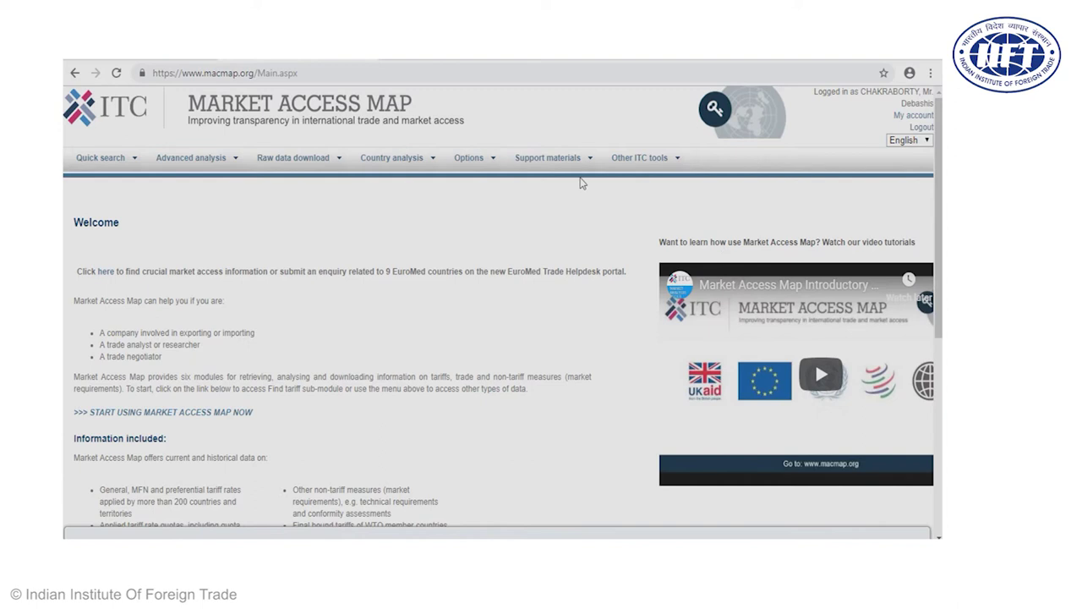
Open the Compare tariffs search and select India as the country.
mouse_move(570, 173)
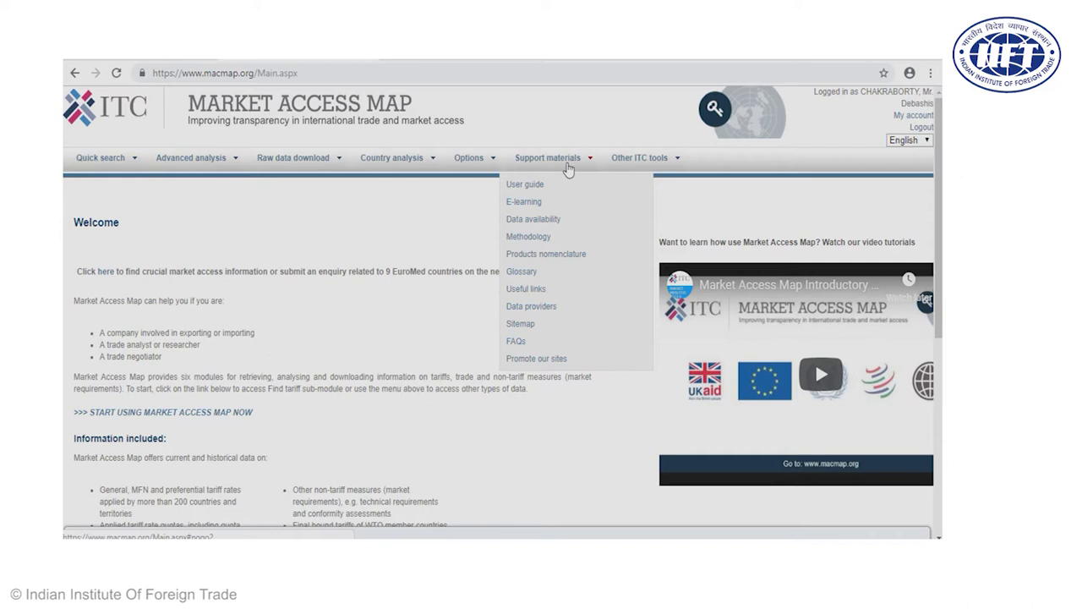
mouse_move(166, 168)
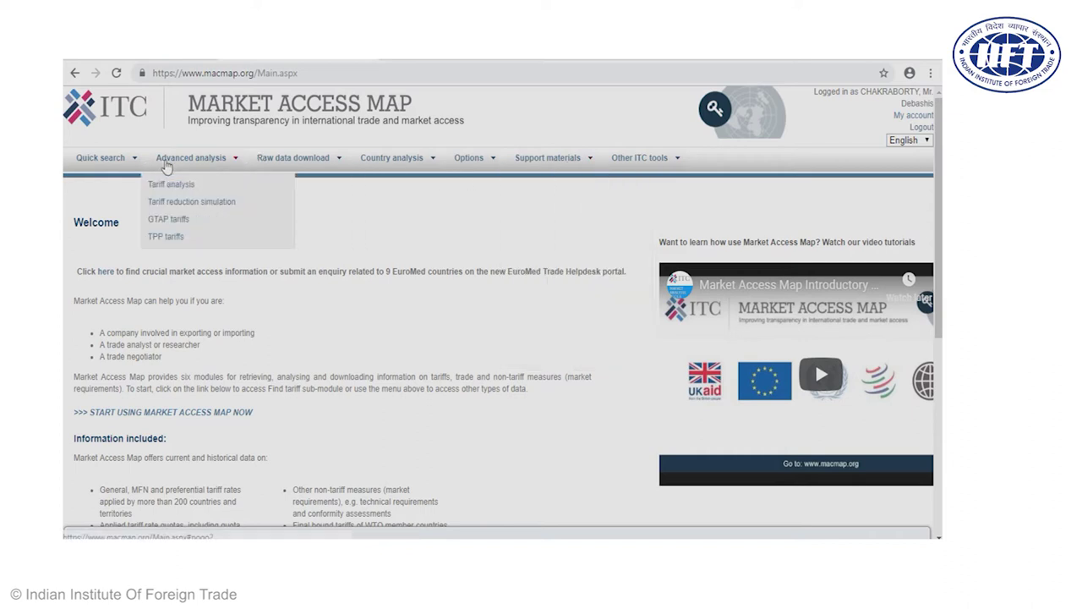
mouse_move(100, 171)
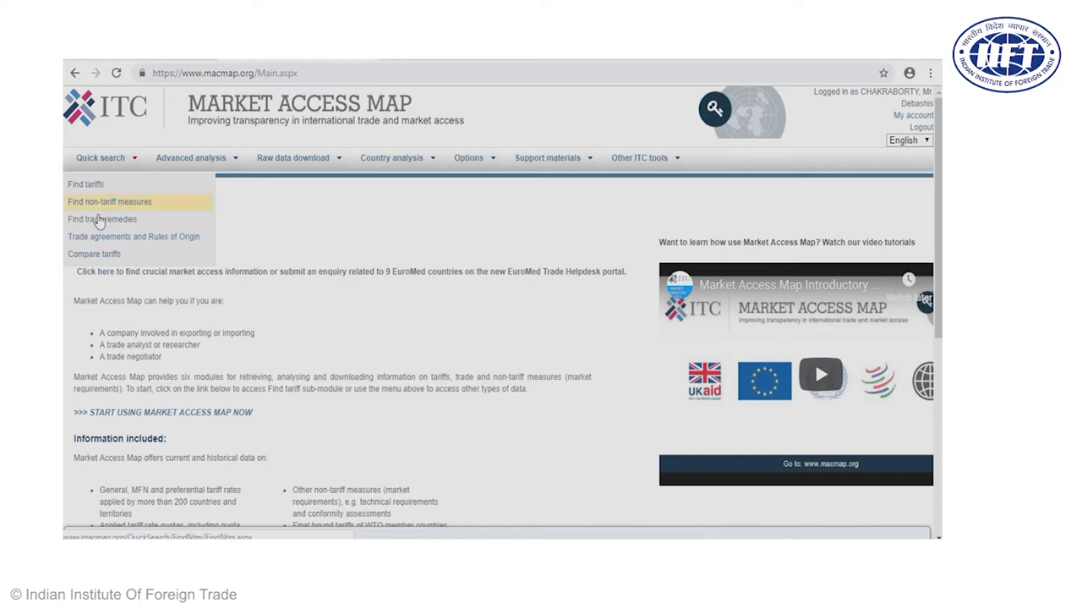
click(94, 255)
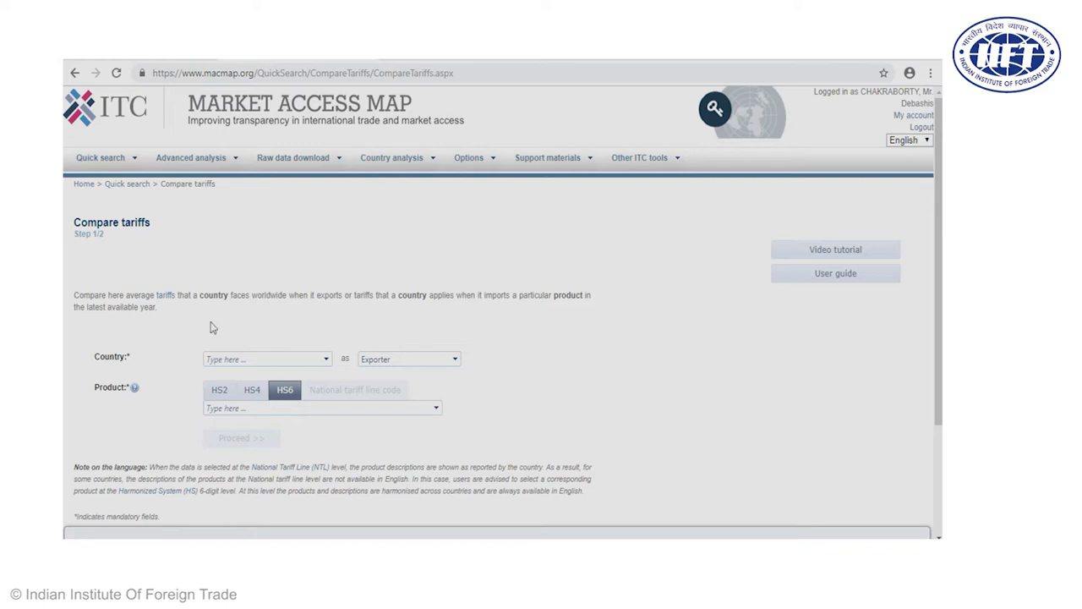
click(217, 358)
text(Ind)
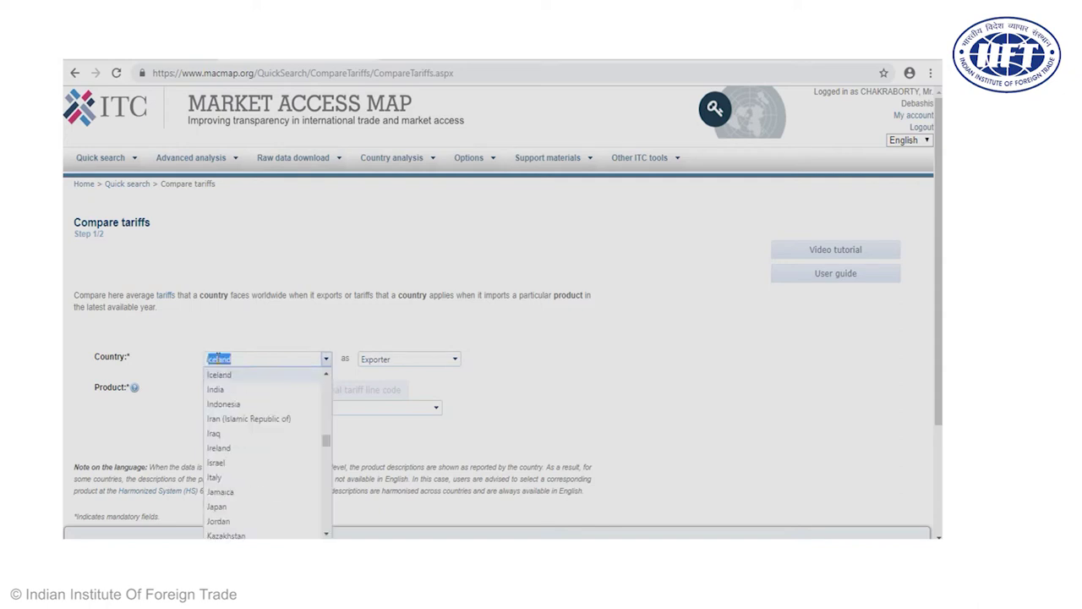
text(ia)
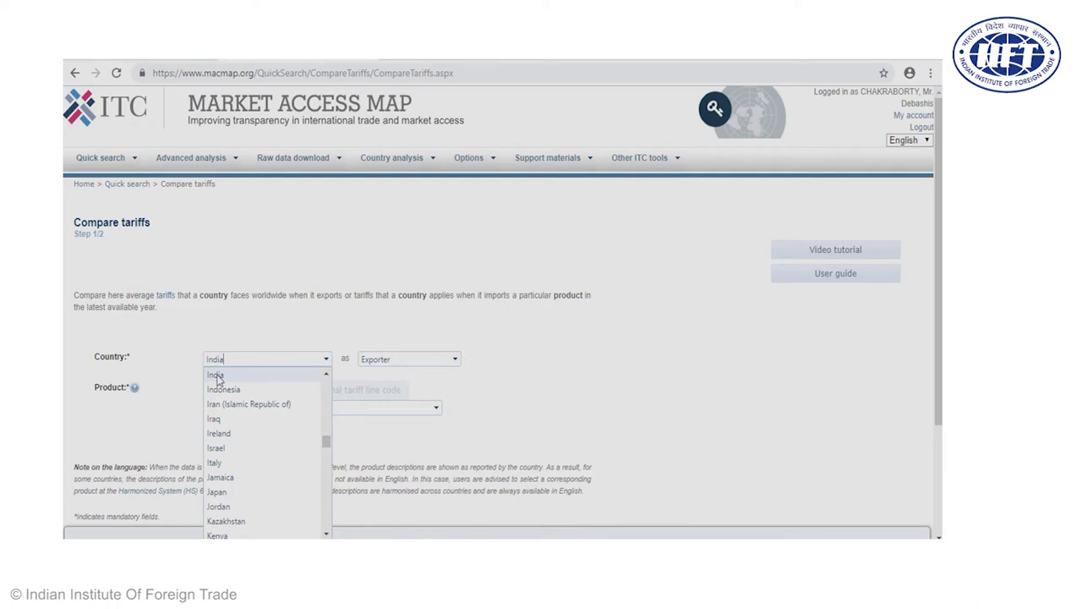
click(219, 375)
Choose HS6 product 610910 (T-shirts, singlets and other vests, of cotton, knitted) and run the tariff comparison.
click(223, 408)
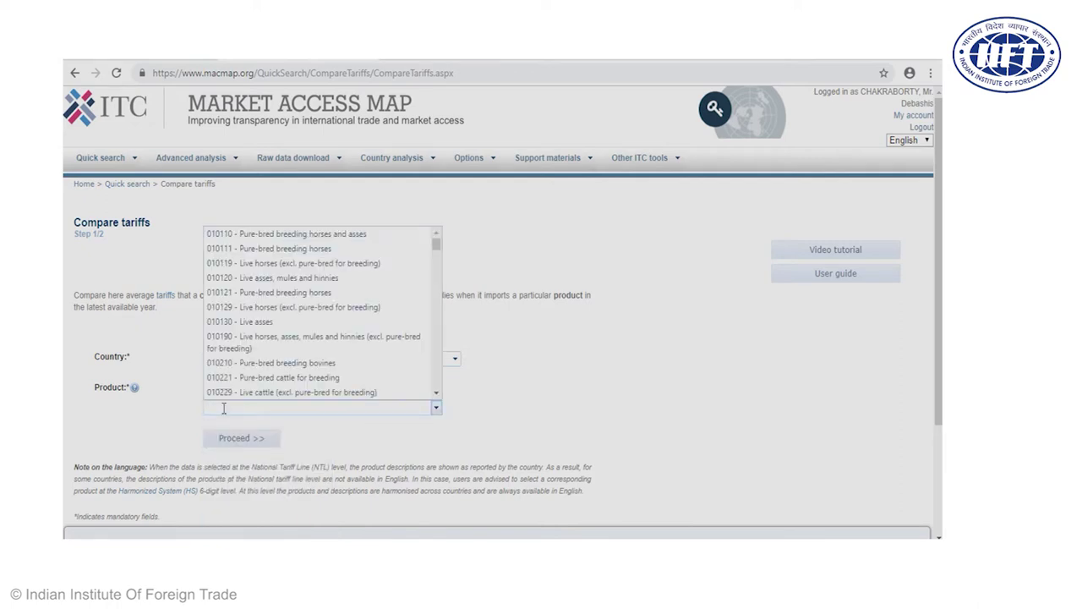
text(610)
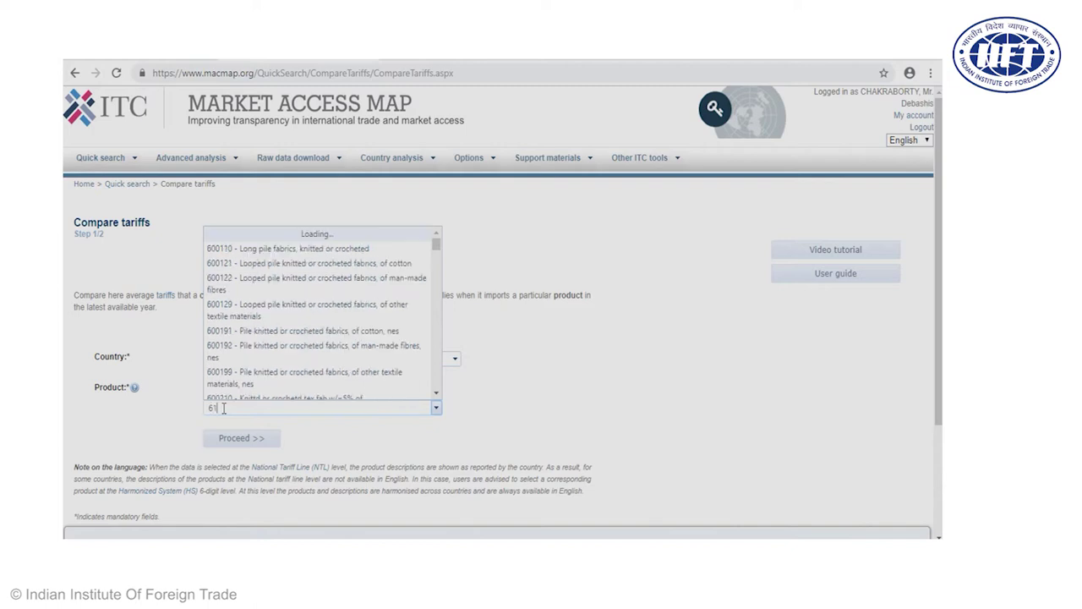
text(910)
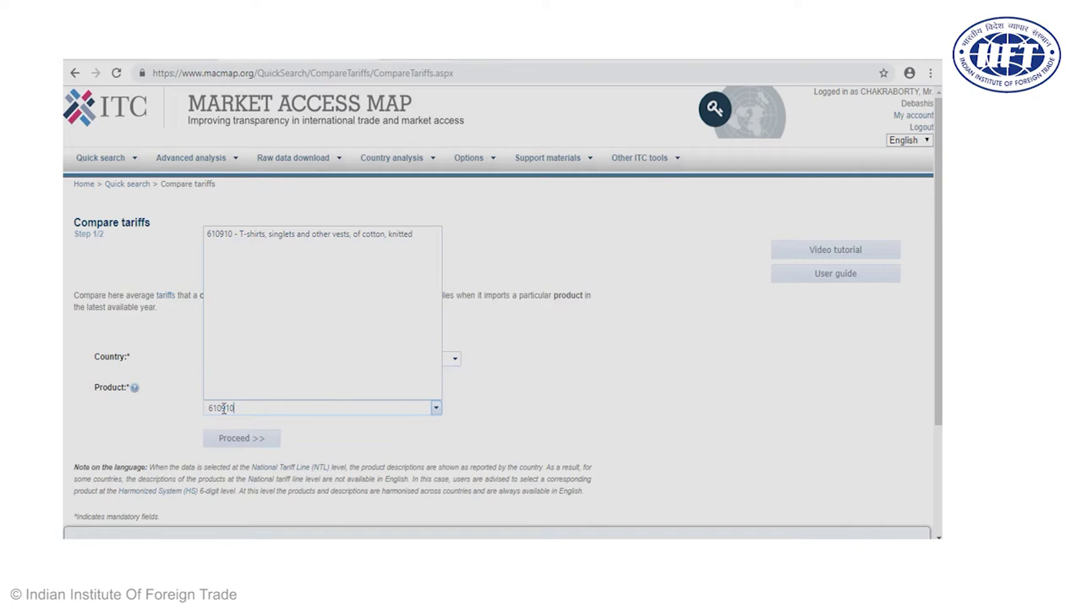
click(264, 234)
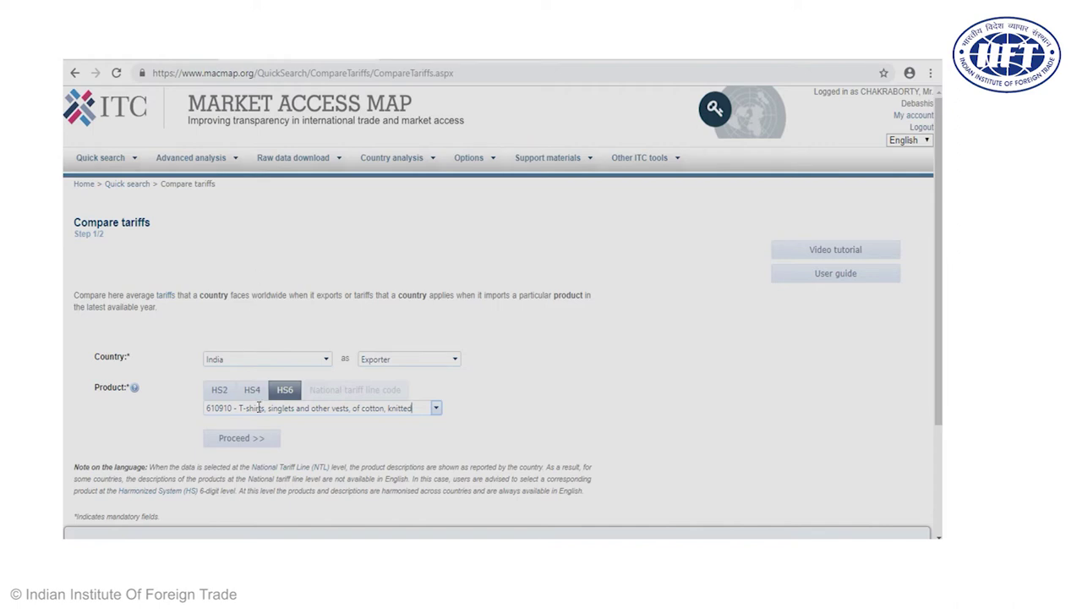
click(242, 439)
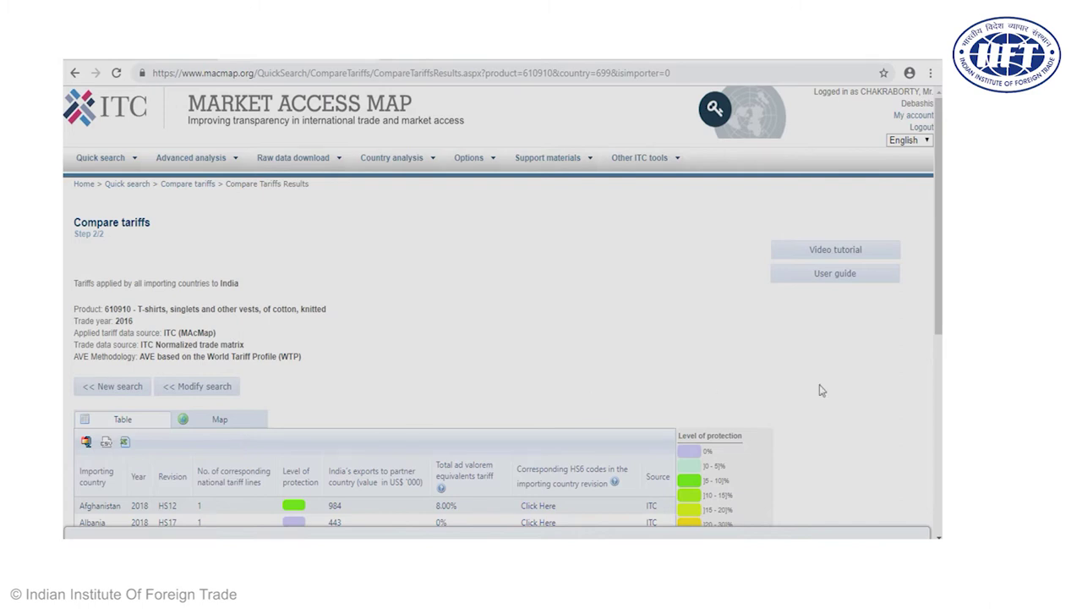
Review the tariff comparison table, switch to the world map, and examine the tariff details for the United States.
drag(940, 328, 940, 413)
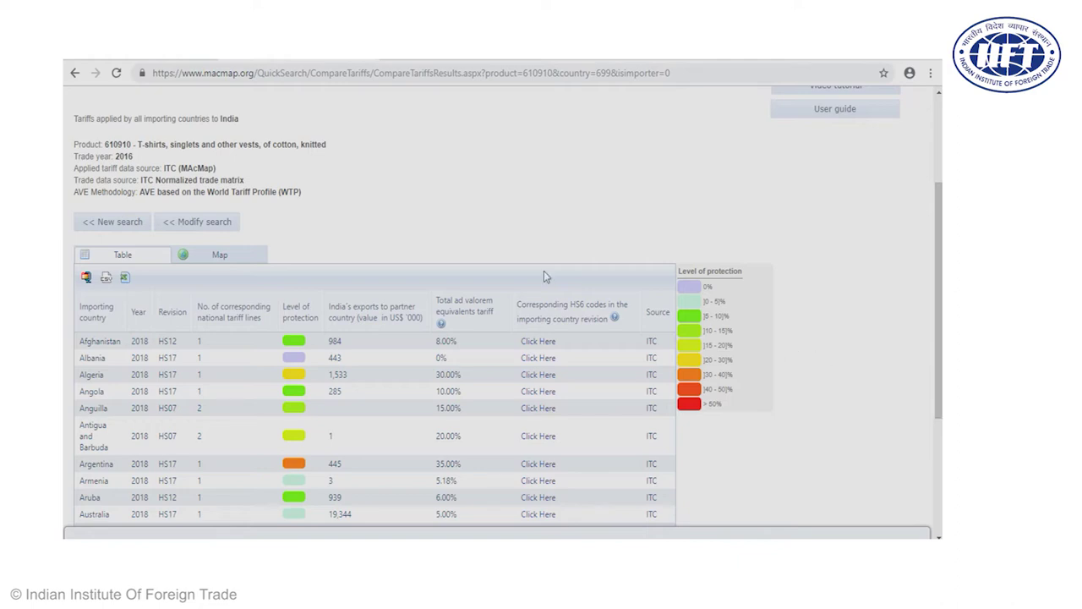
click(232, 266)
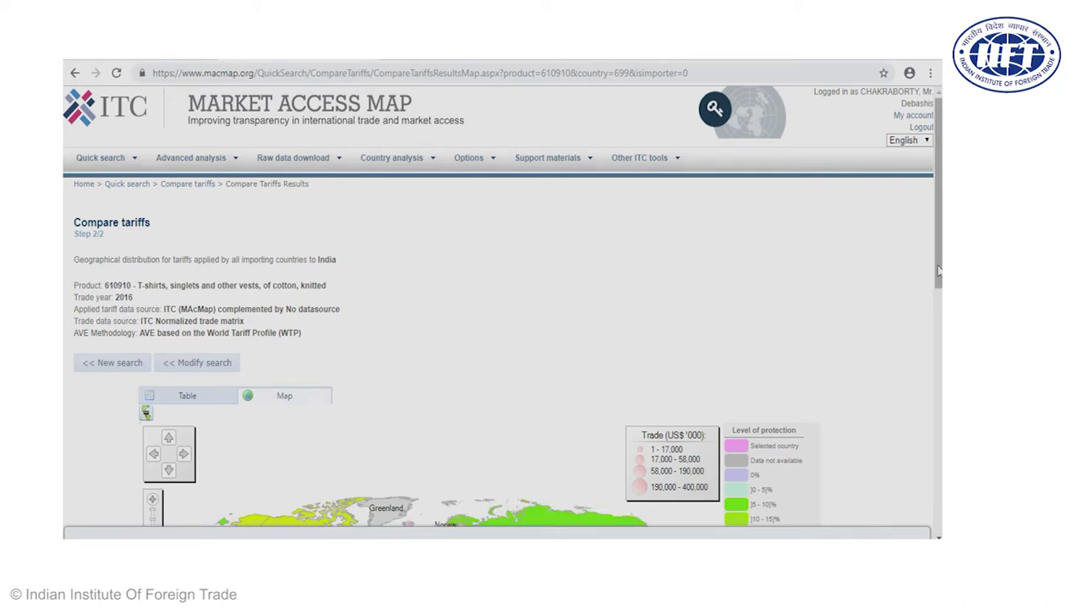
scroll(499, 338, down, 3)
scroll(499, 339, down, 1)
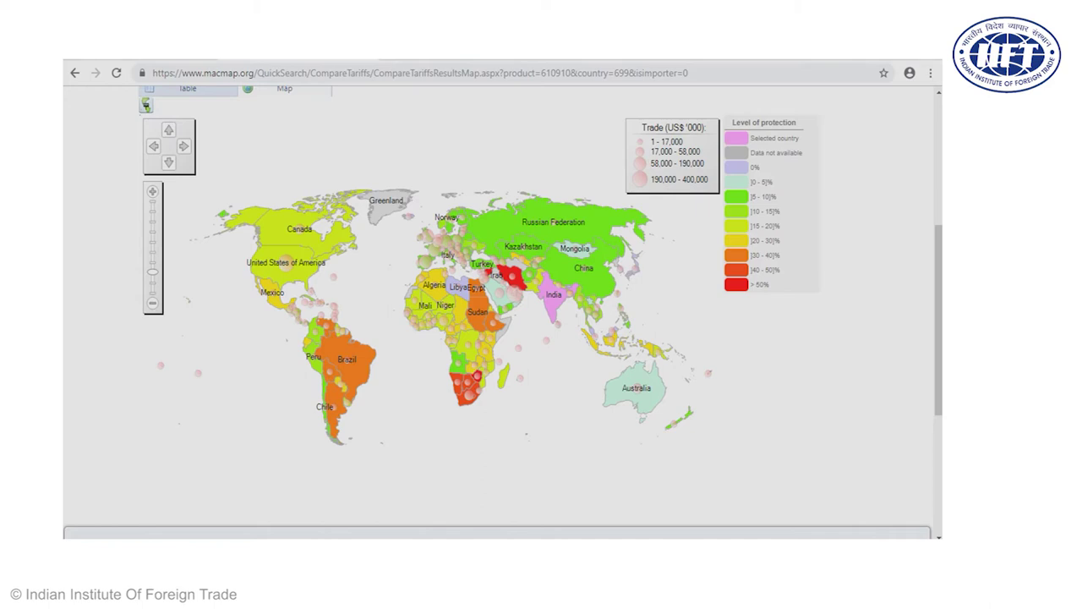
scroll(936, 212, up, 1)
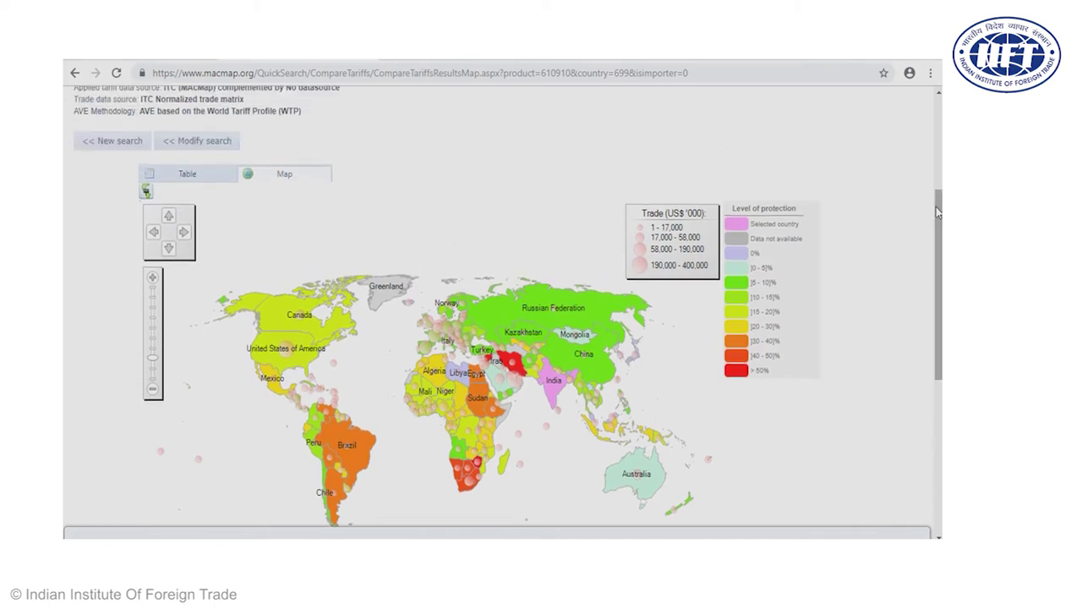
mouse_move(284, 347)
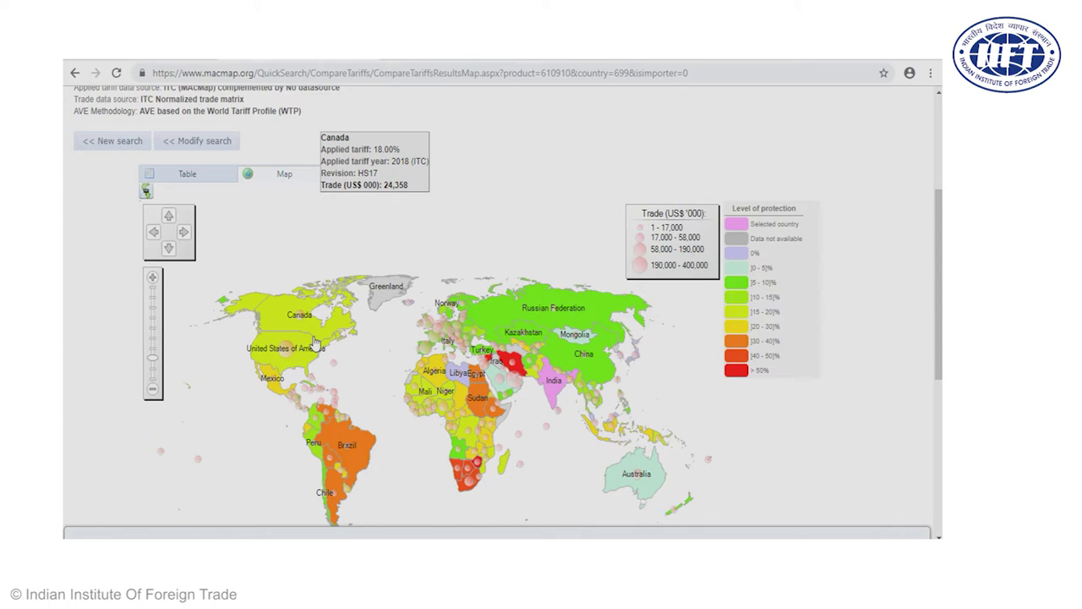
mouse_move(282, 355)
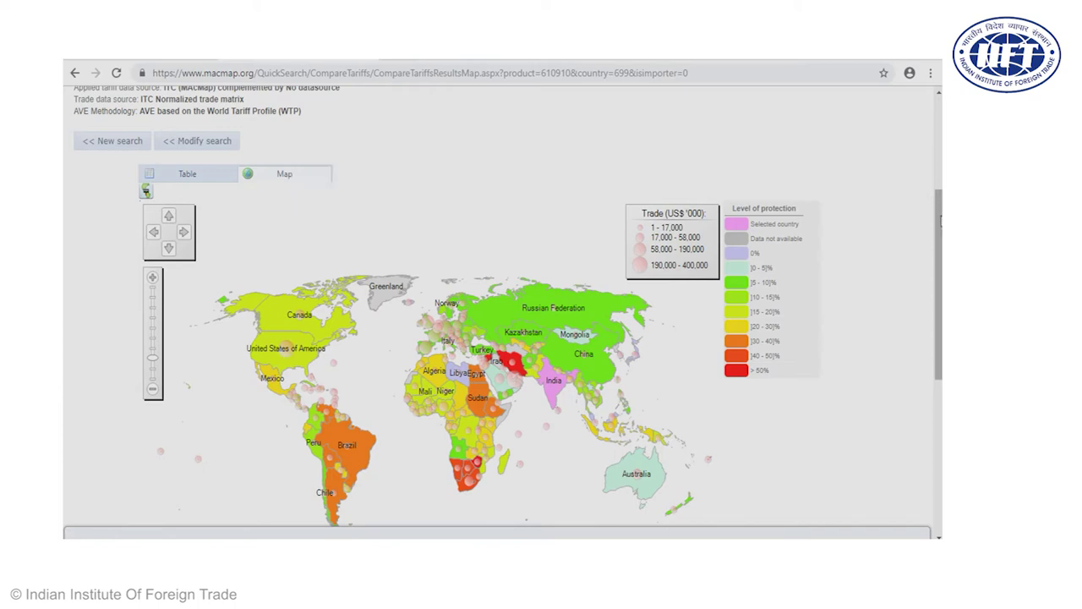
Open the Find tariffs search and select Japan as the importing country.
drag(938, 220, 935, 145)
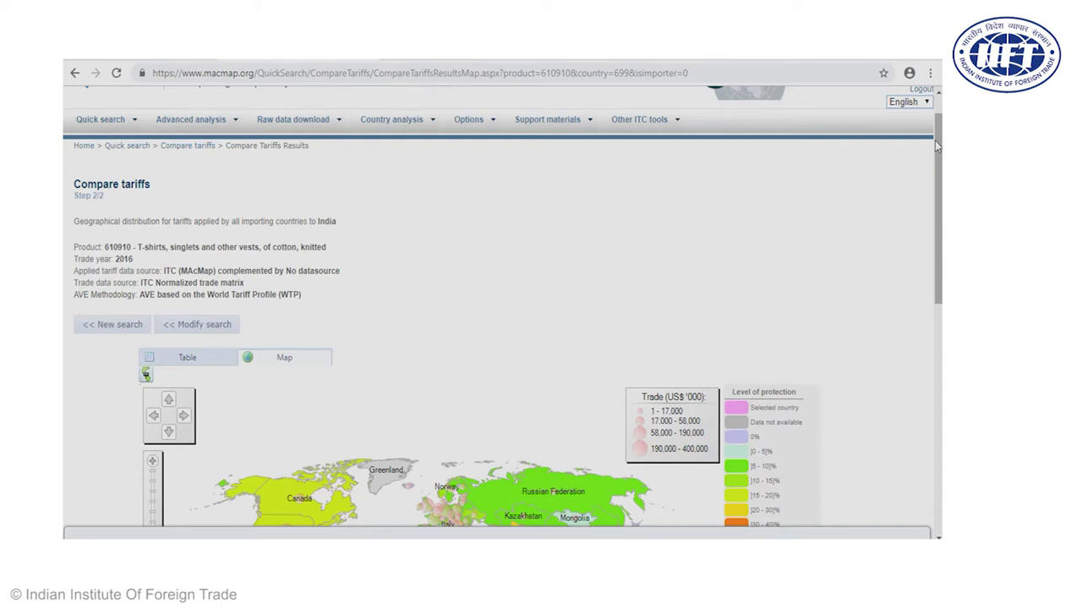
mouse_move(104, 123)
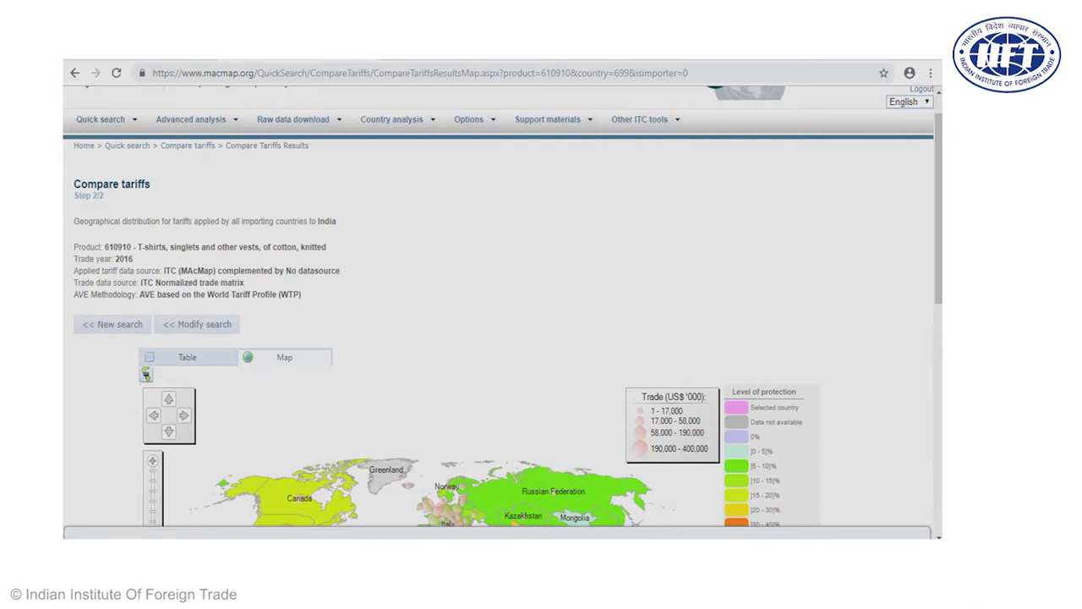
scroll(939, 220, down, 4)
scroll(244, 183, up, 5)
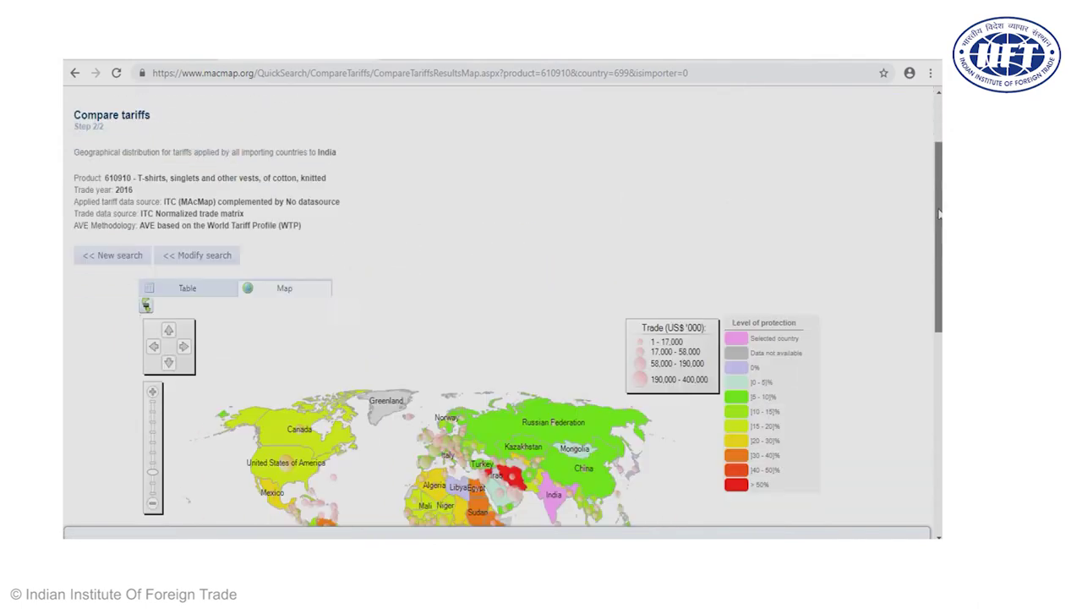
mouse_move(84, 160)
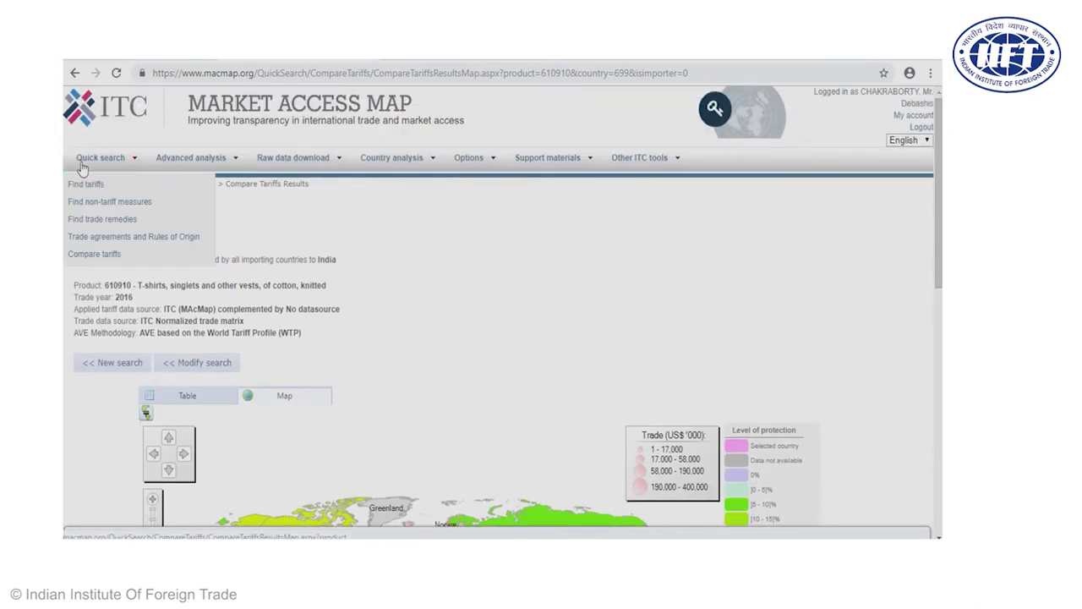
click(87, 186)
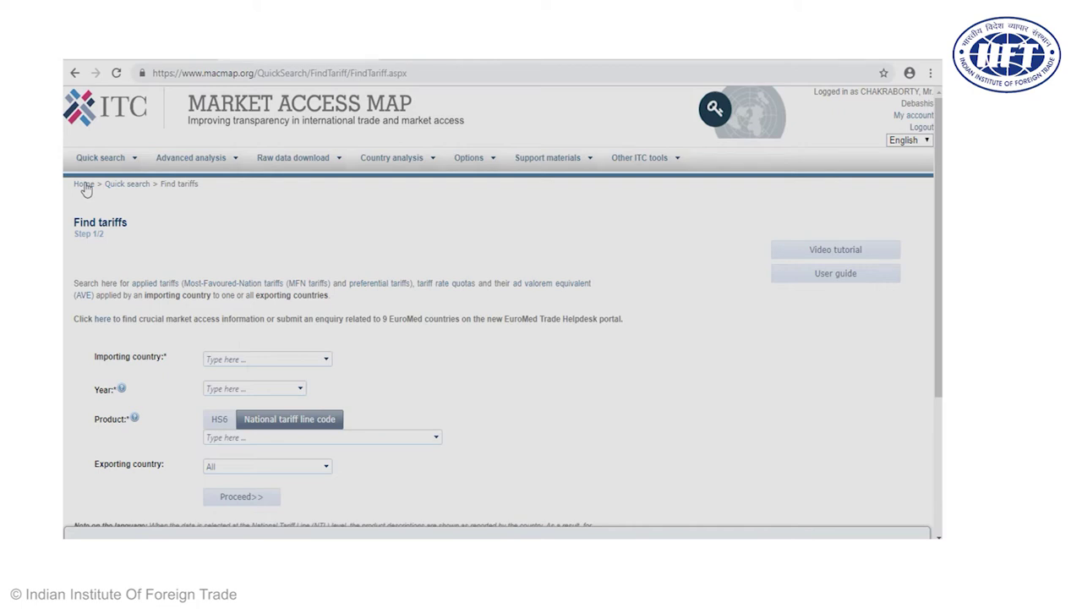
click(247, 360)
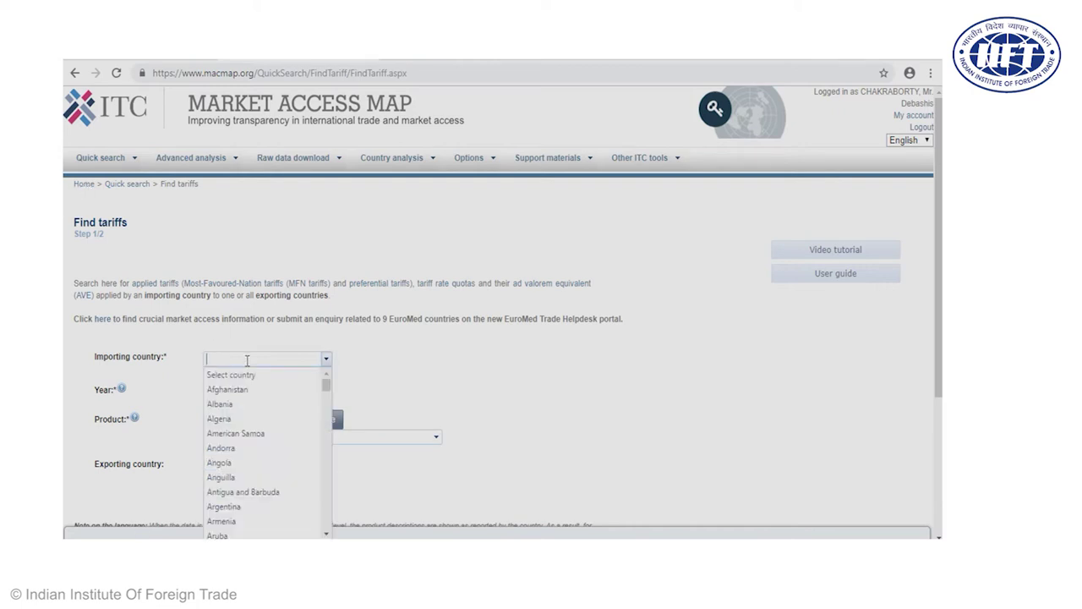
text(Japan)
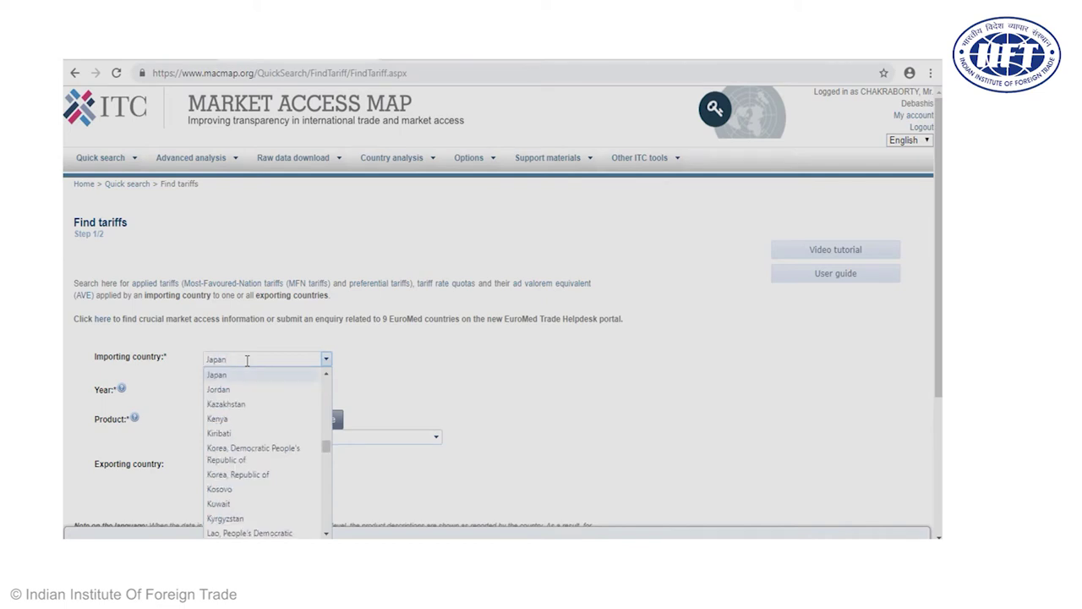
click(229, 377)
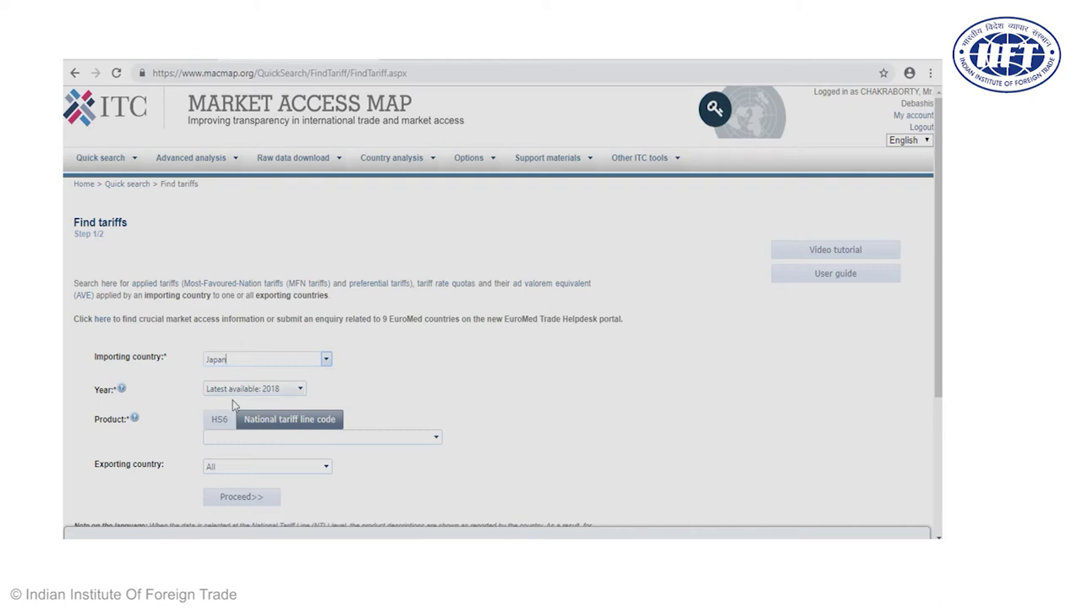
Choose national tariff line 610910010 for knitted cotton T-shirts of different colours or printed, and run the tariff search.
click(238, 438)
text(610910010 - T-shirts, singlets and other vests, knitted or crochet)
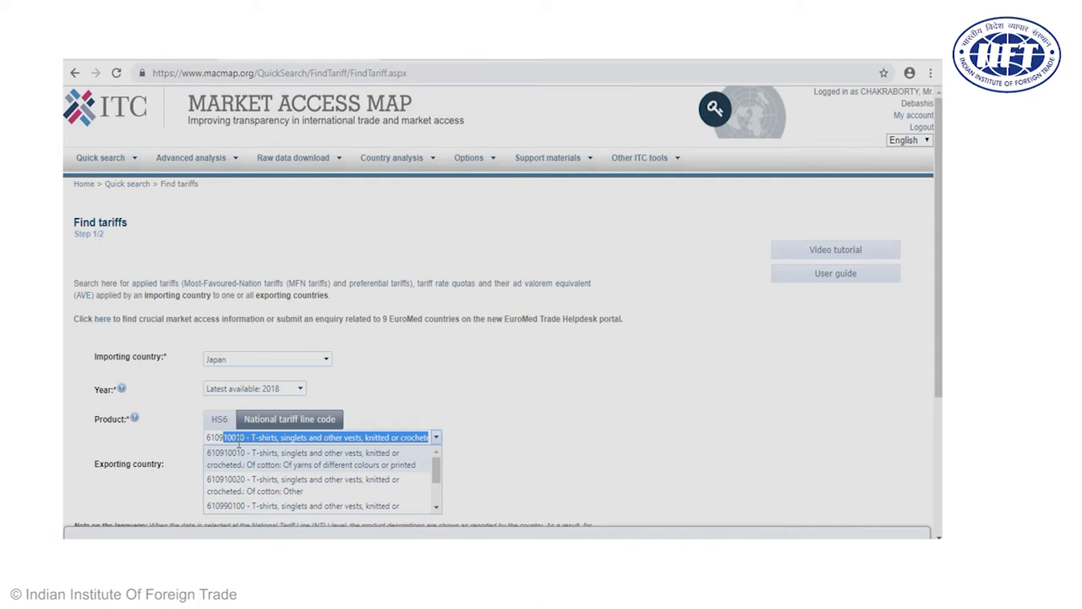
click(240, 459)
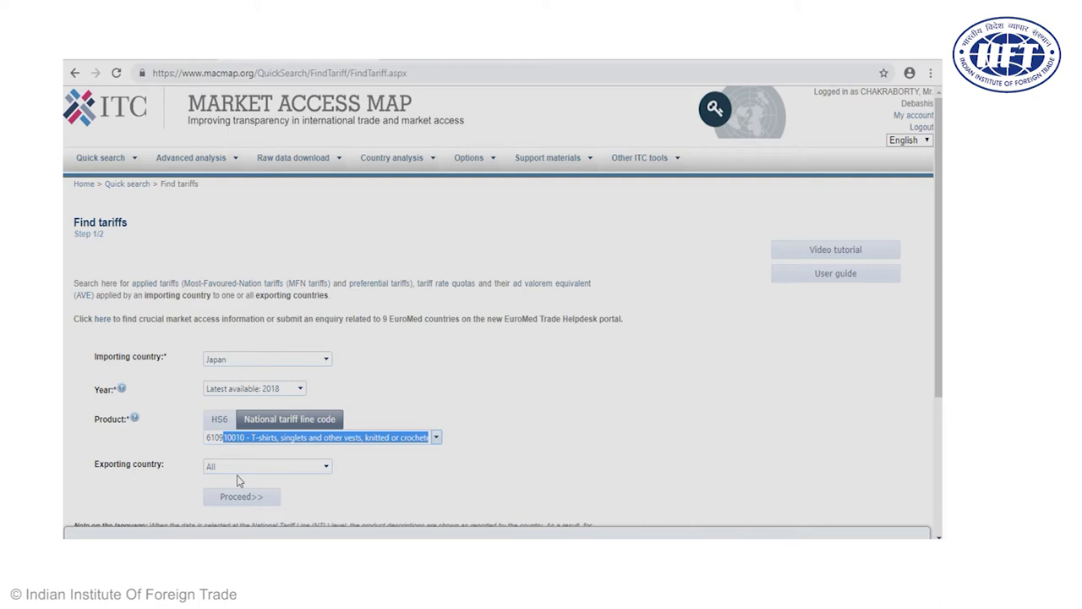
click(242, 497)
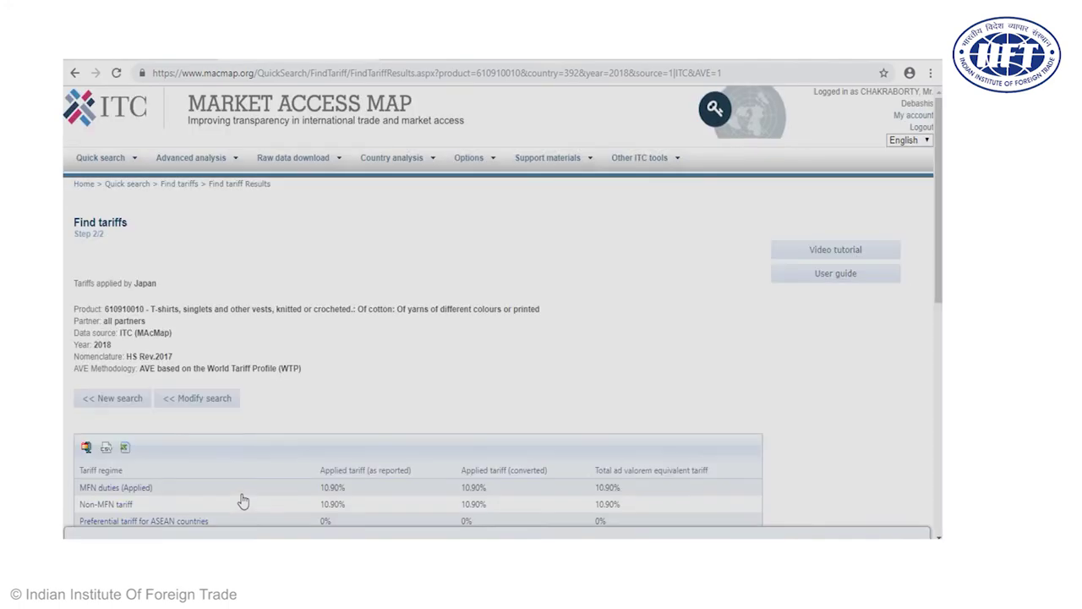
Examine Japan's tariff regimes in the results, checking the preferential tariff for India and the applied MFN duties.
drag(938, 203, 939, 295)
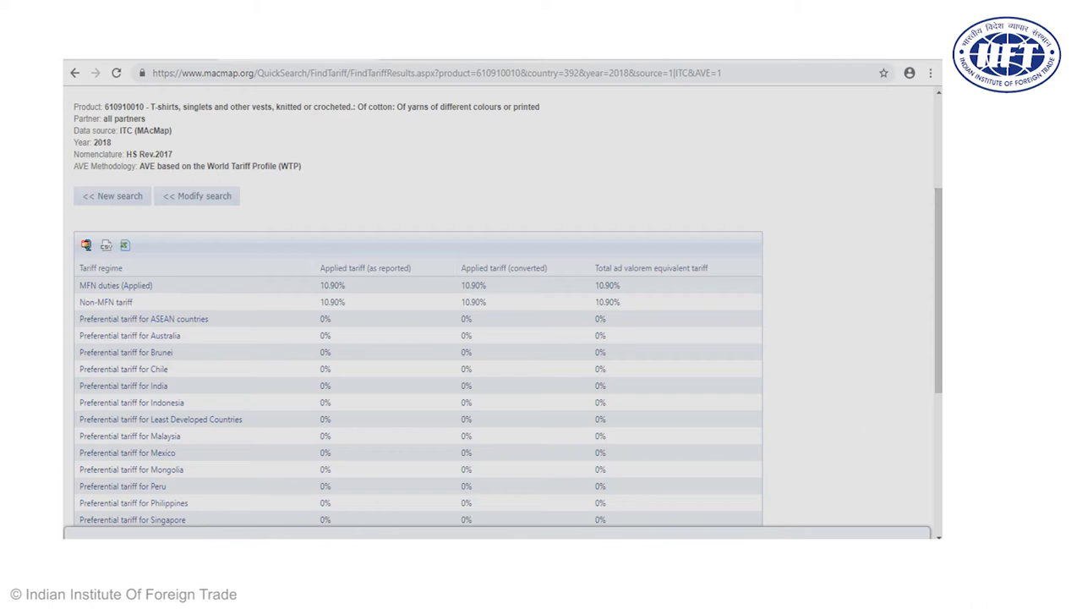
click(156, 387)
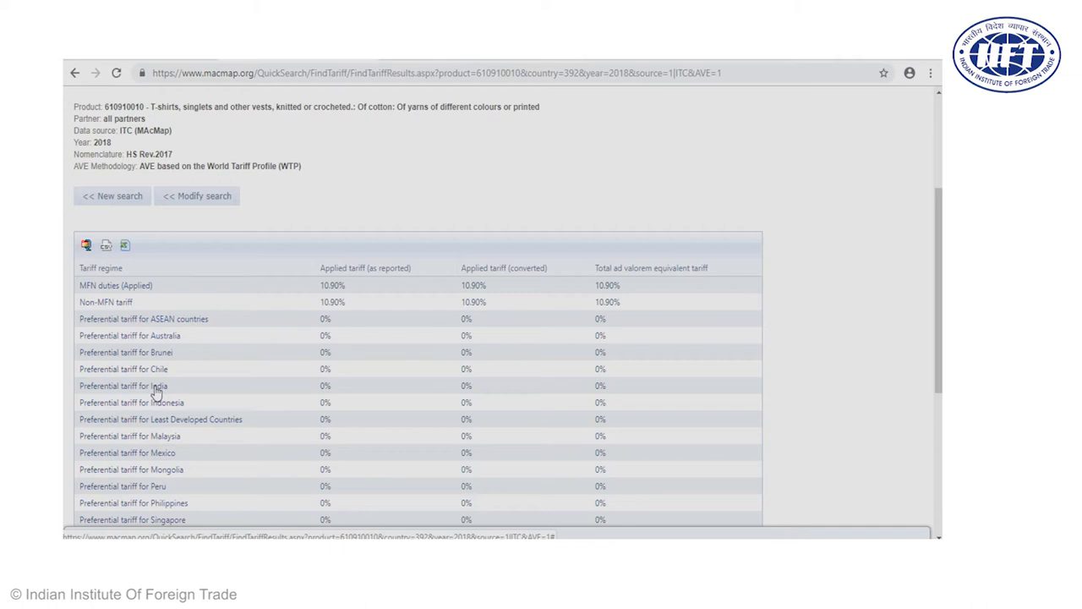
click(100, 288)
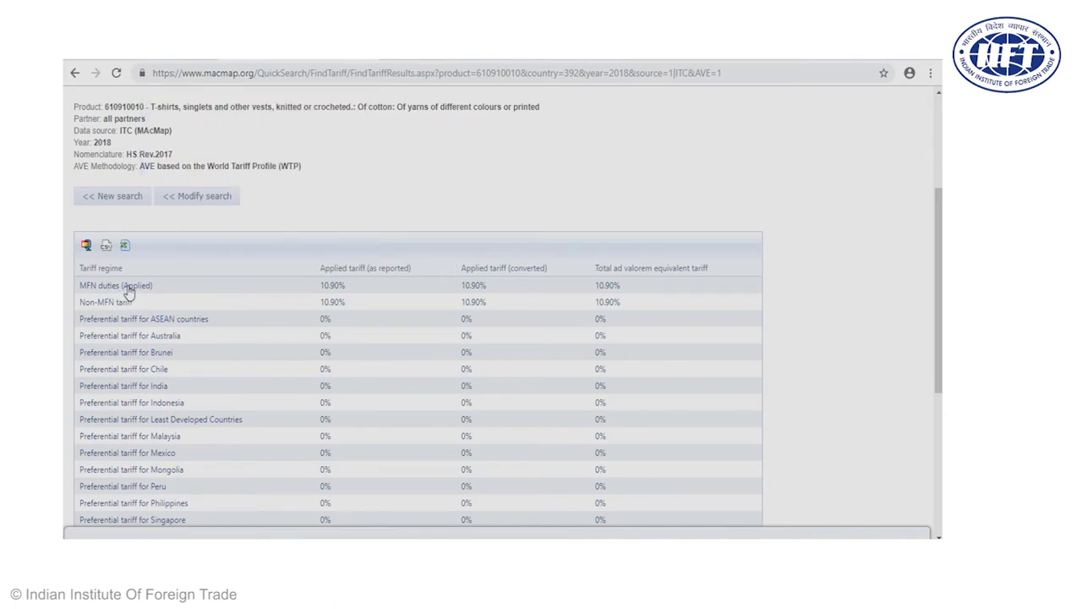
Return to the Find tariffs search criteria to modify them and change the importing country to Germany.
mouse_move(126, 289)
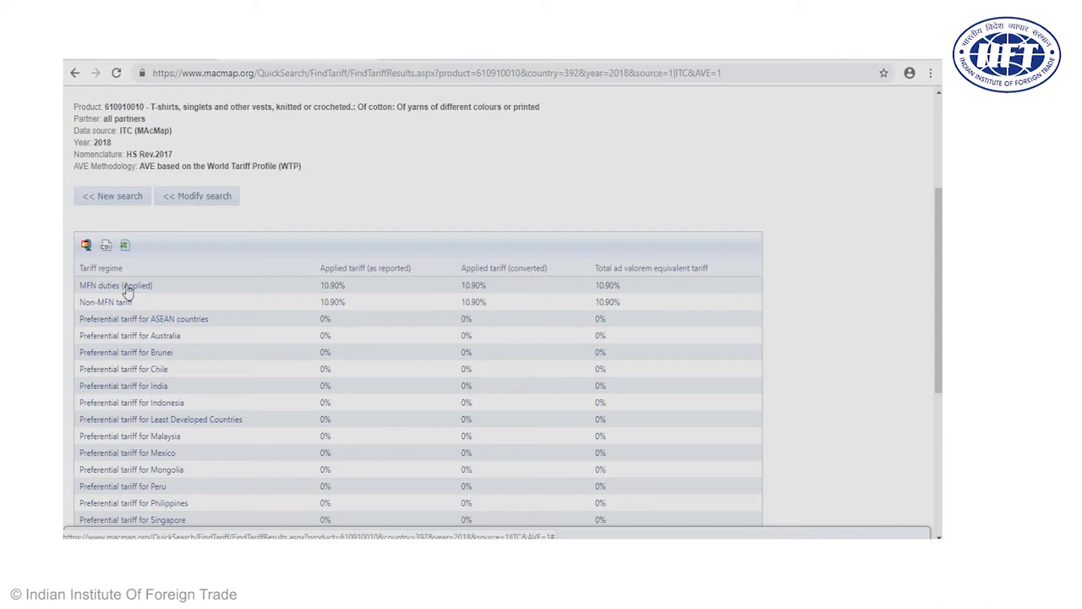
drag(940, 199, 936, 134)
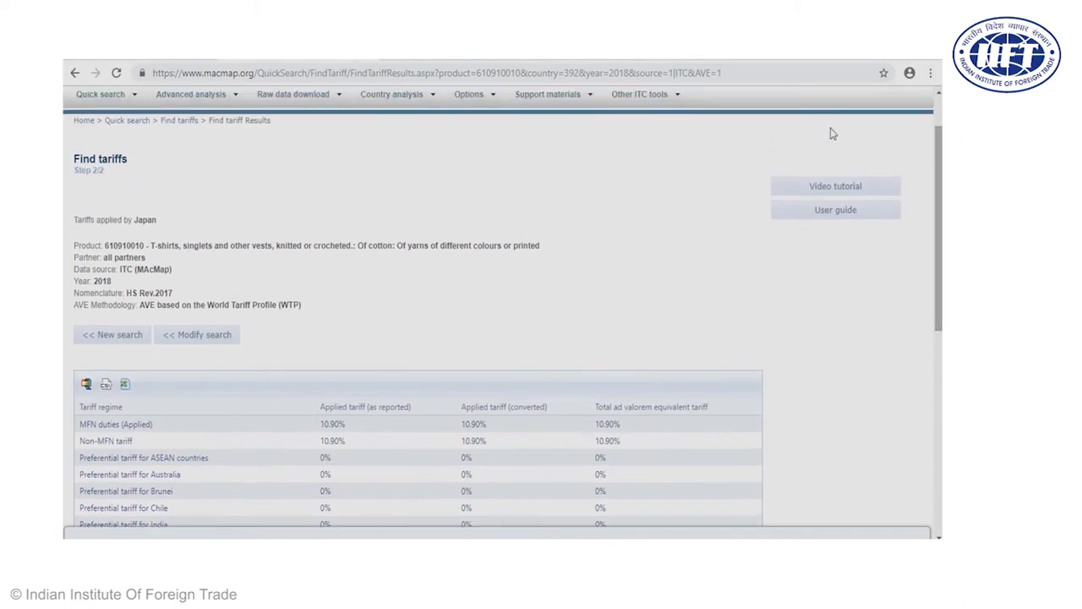
mouse_move(97, 103)
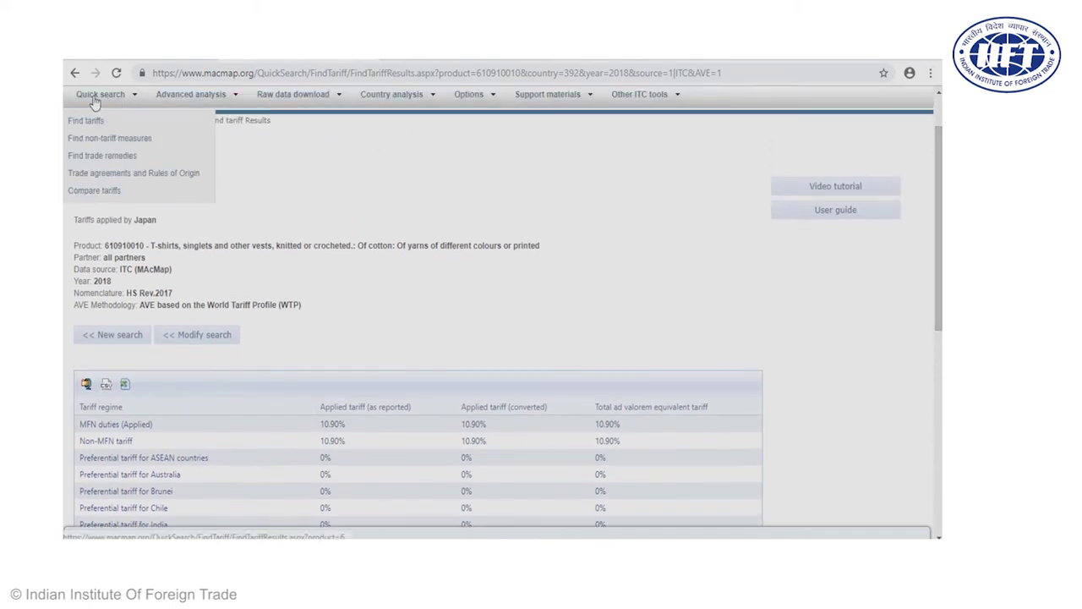
click(195, 343)
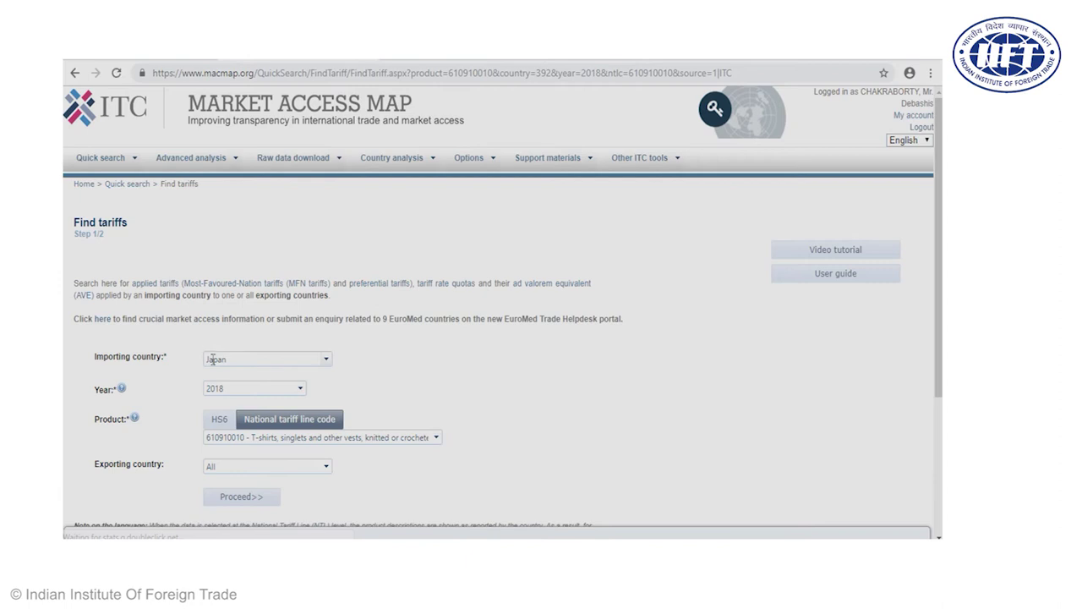
click(228, 361)
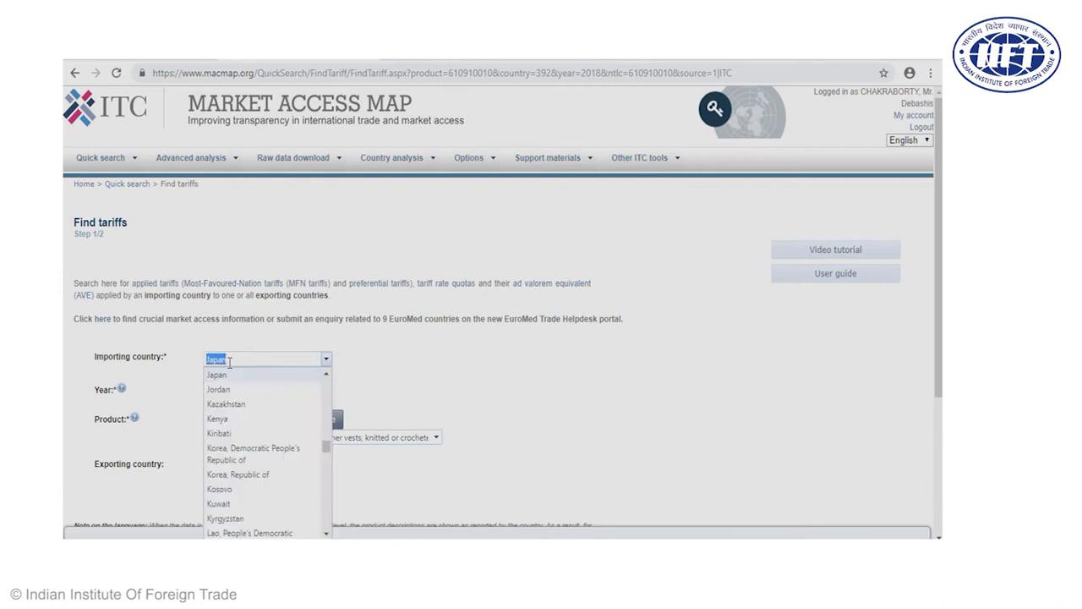
text(Germany)
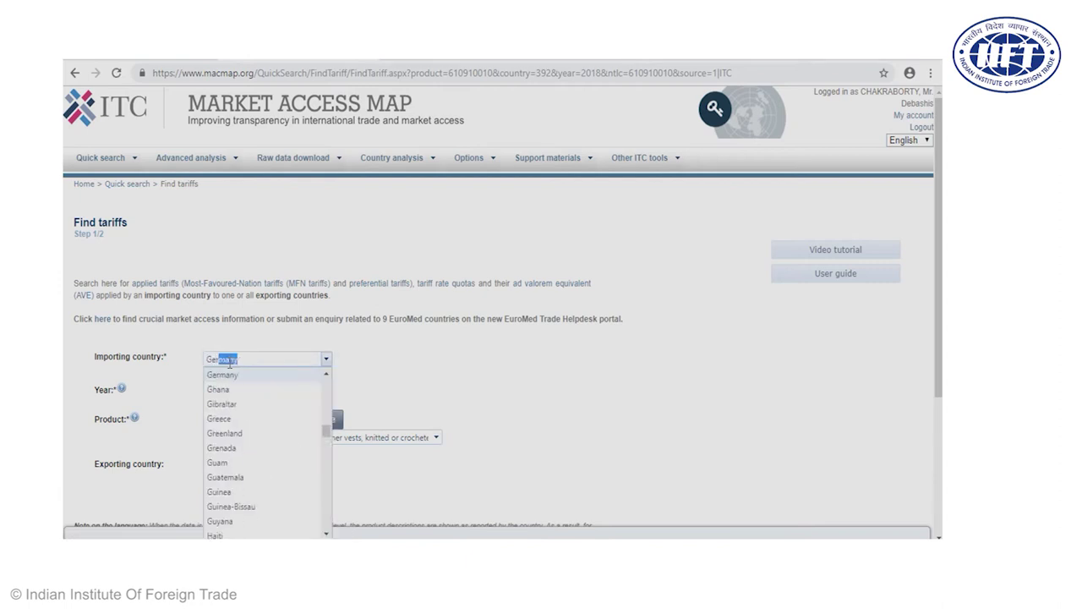
scroll(237, 382, up, 2)
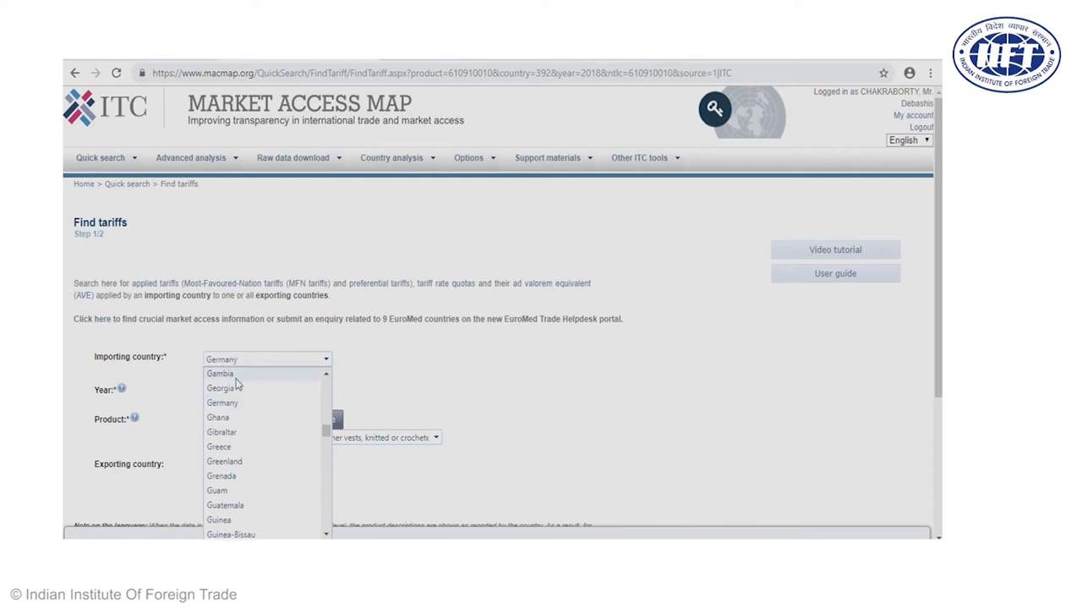
drag(240, 359, 206, 359)
click(232, 406)
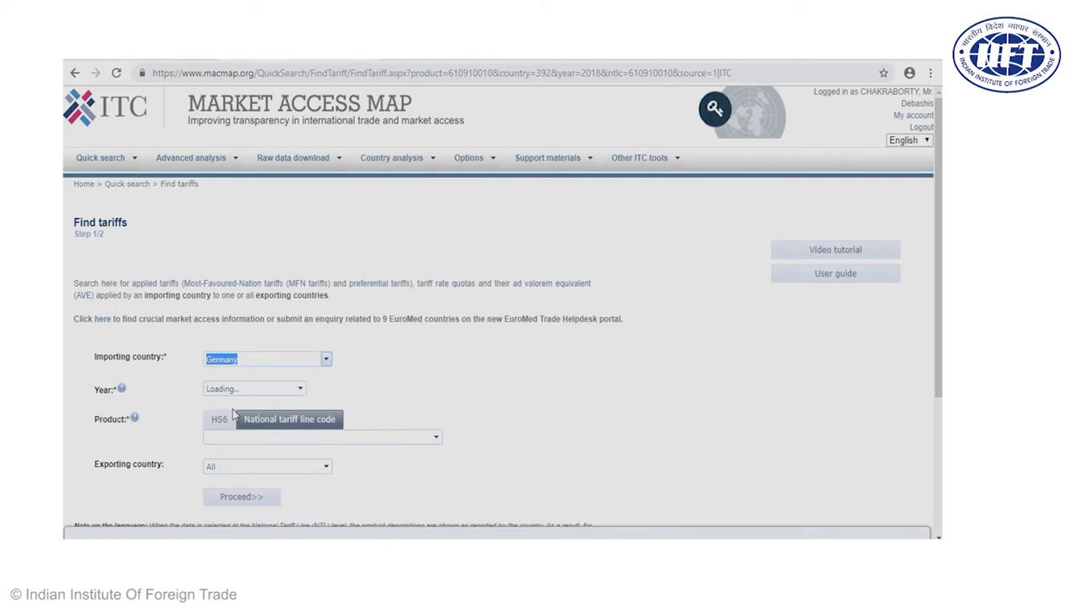
click(252, 438)
text(6)
text(1091)
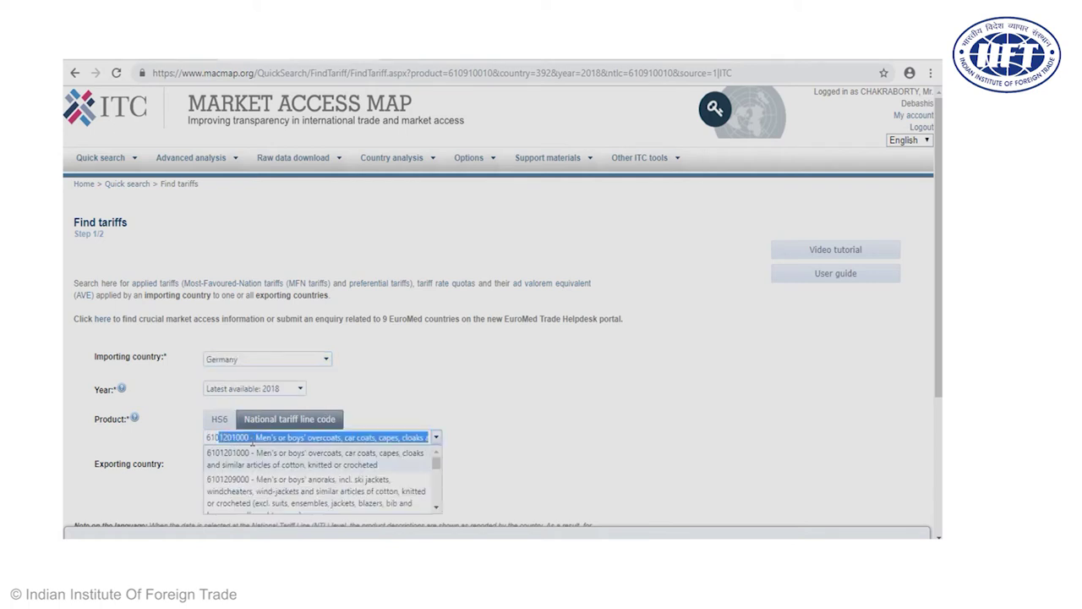
text(0)
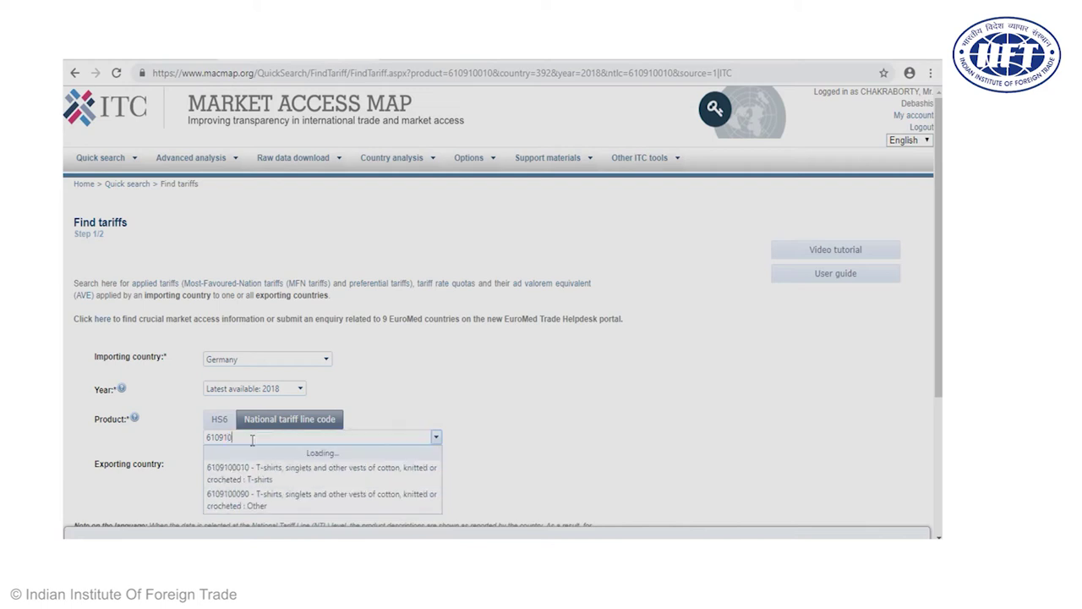
click(251, 455)
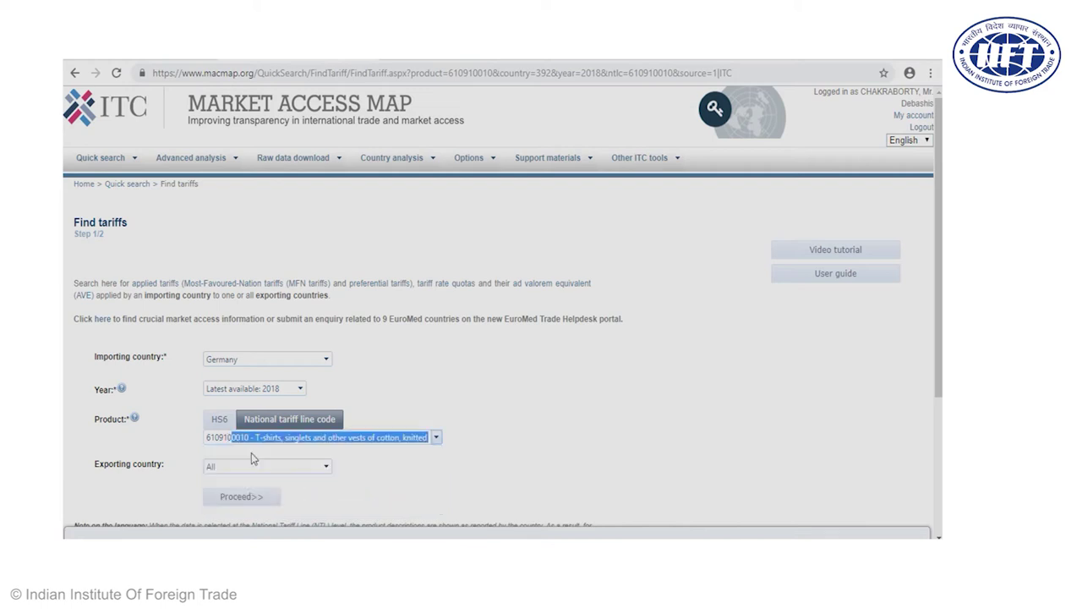
click(246, 506)
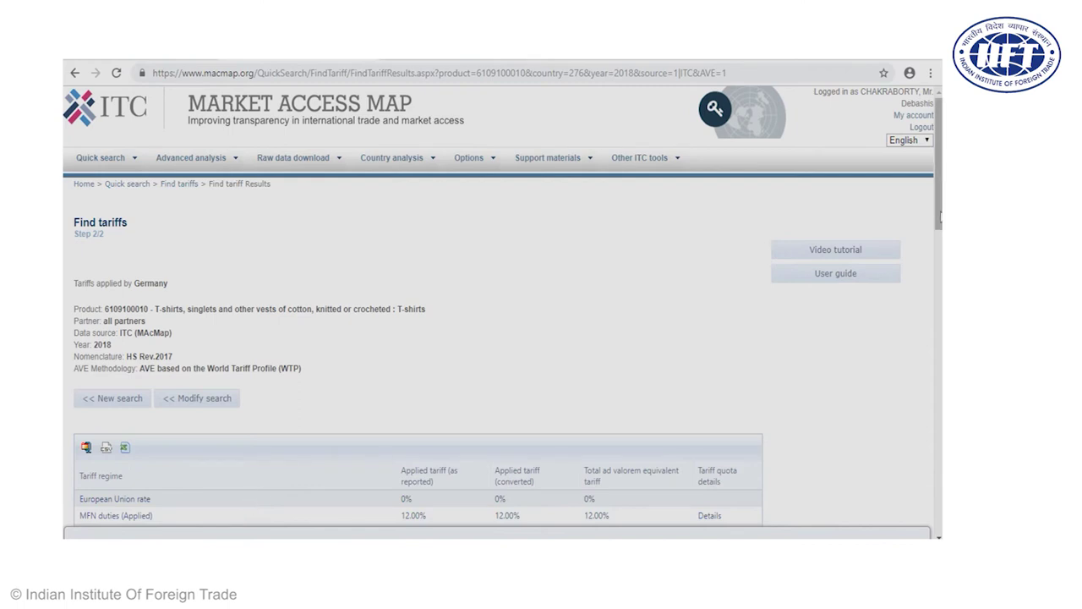
Check the list of member countries under Germany's applied MFN duties for India, and close the list.
drag(938, 213, 938, 269)
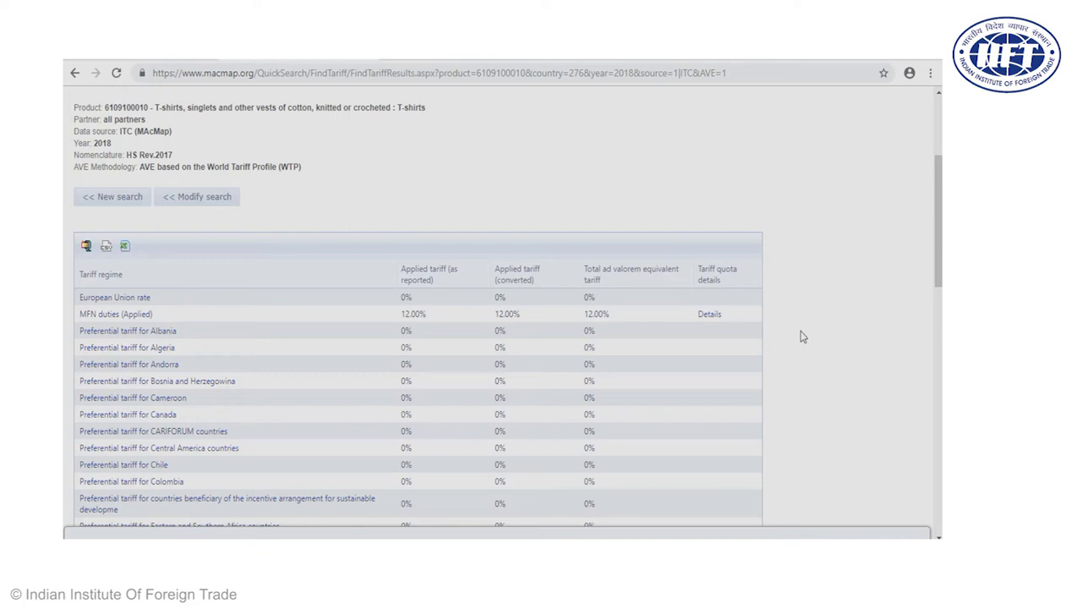
click(106, 313)
click(127, 330)
click(126, 317)
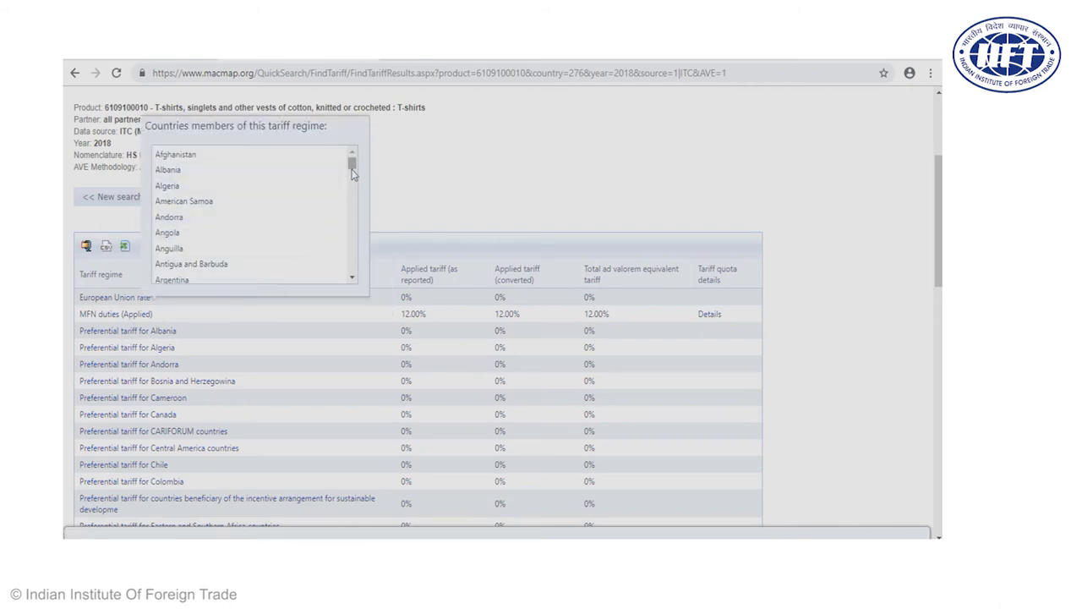
drag(351, 163, 354, 208)
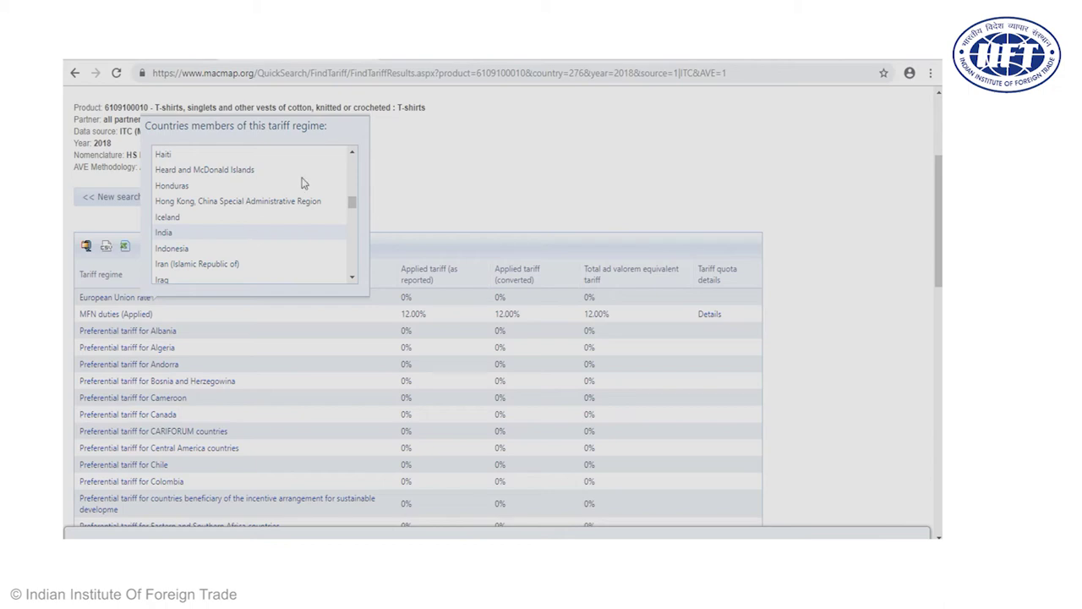
click(438, 170)
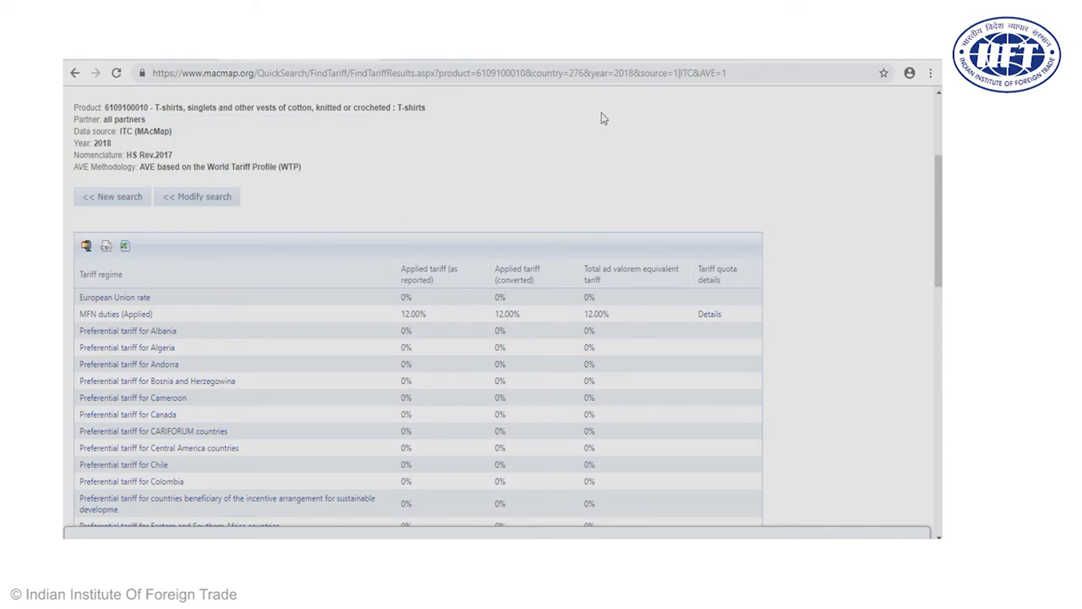
Open the Find non-tariff measures search and set the country applying the regulation to Importing country.
scroll(939, 220, up, 2)
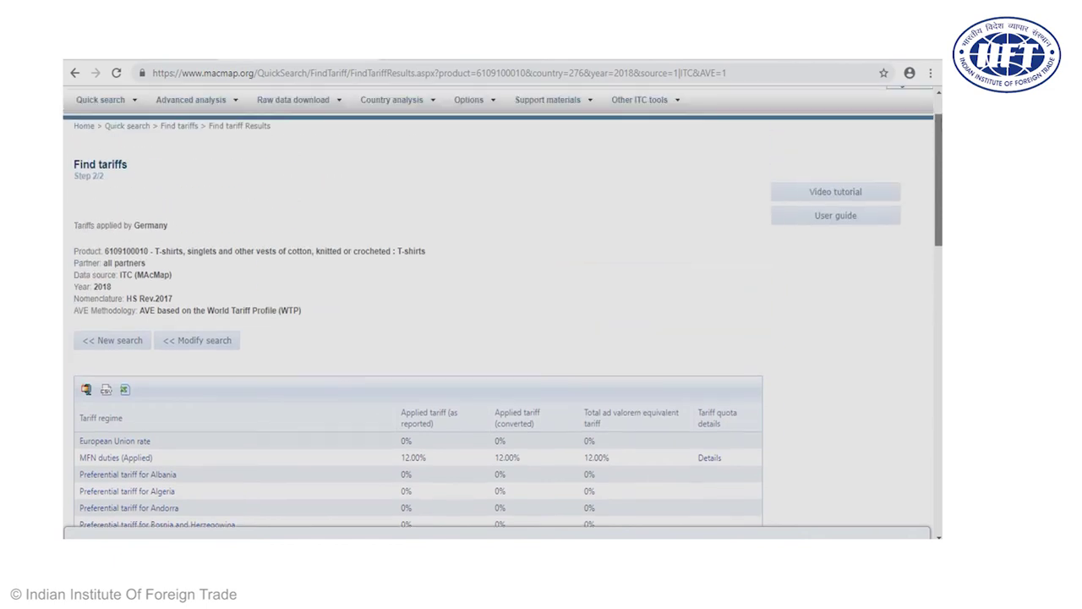
mouse_move(87, 123)
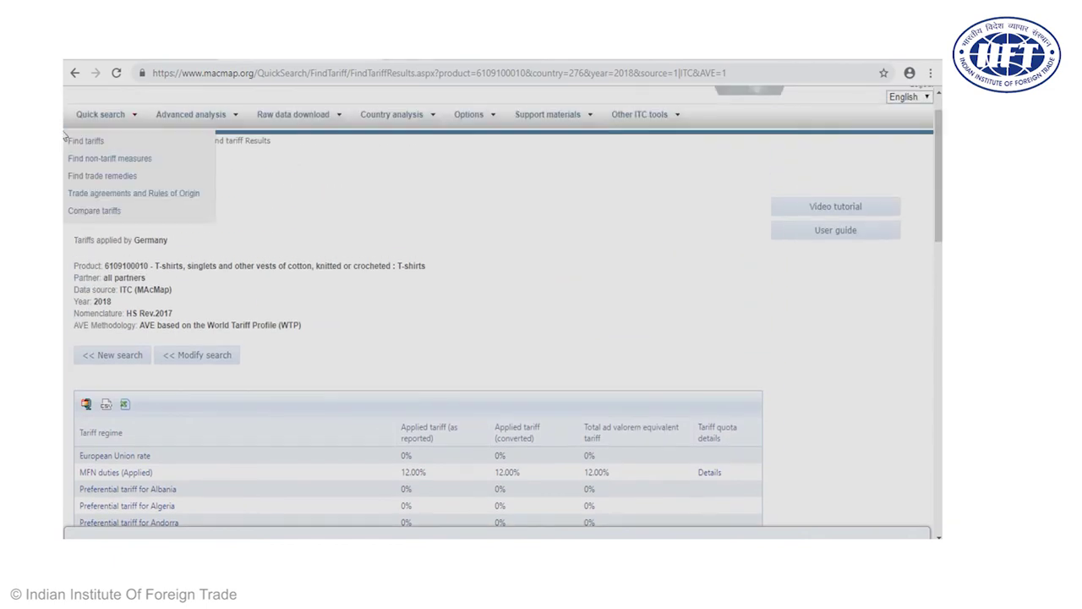
click(99, 159)
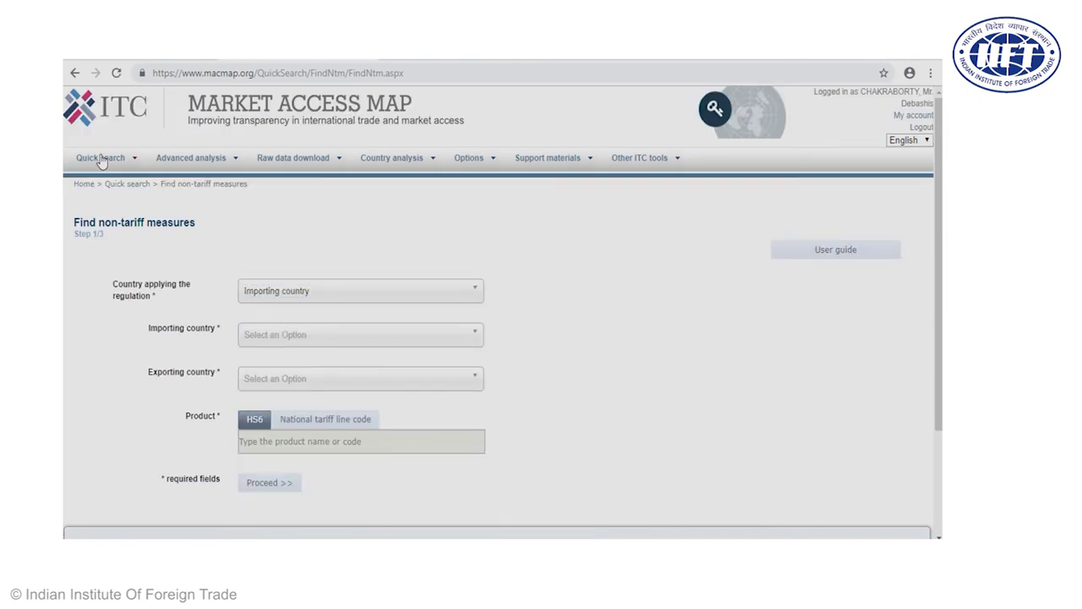
mouse_move(100, 161)
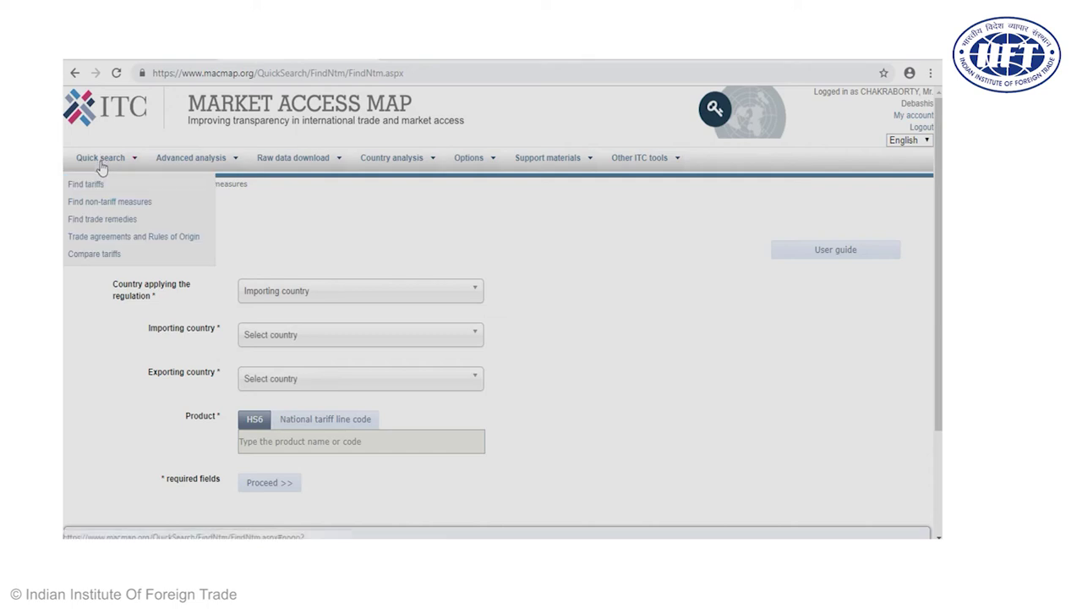
click(112, 204)
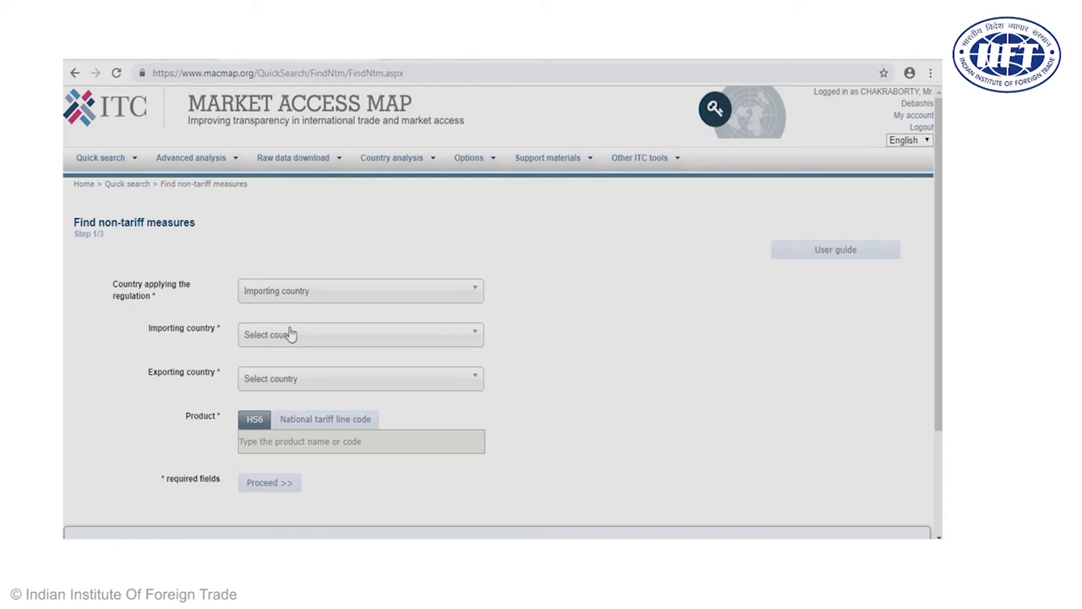
click(326, 298)
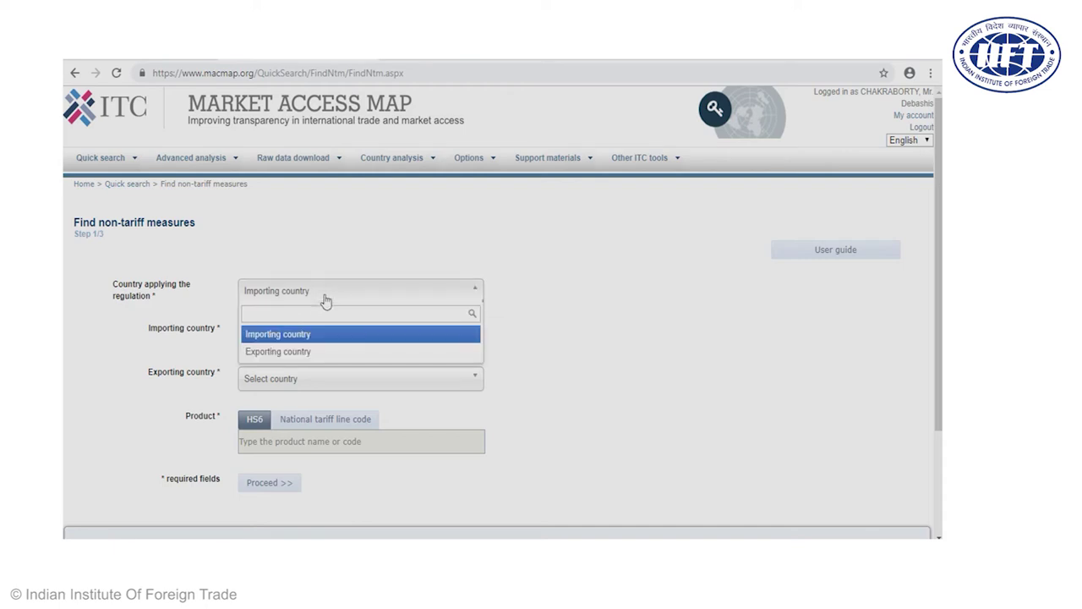
click(300, 337)
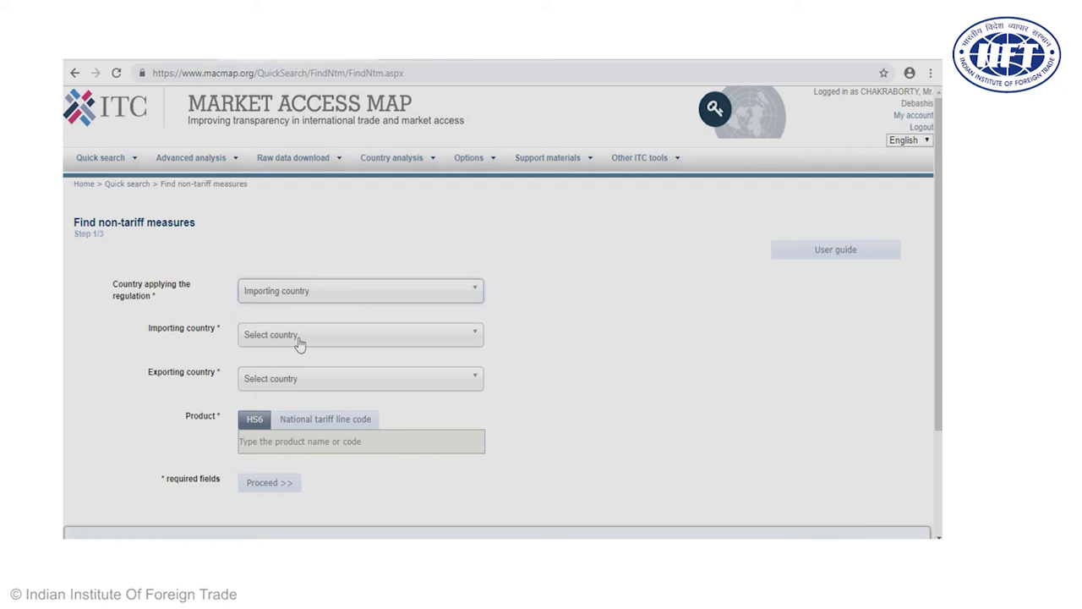
Select Germany as the importing country and India as the exporting country for the non-tariff measures search.
click(299, 340)
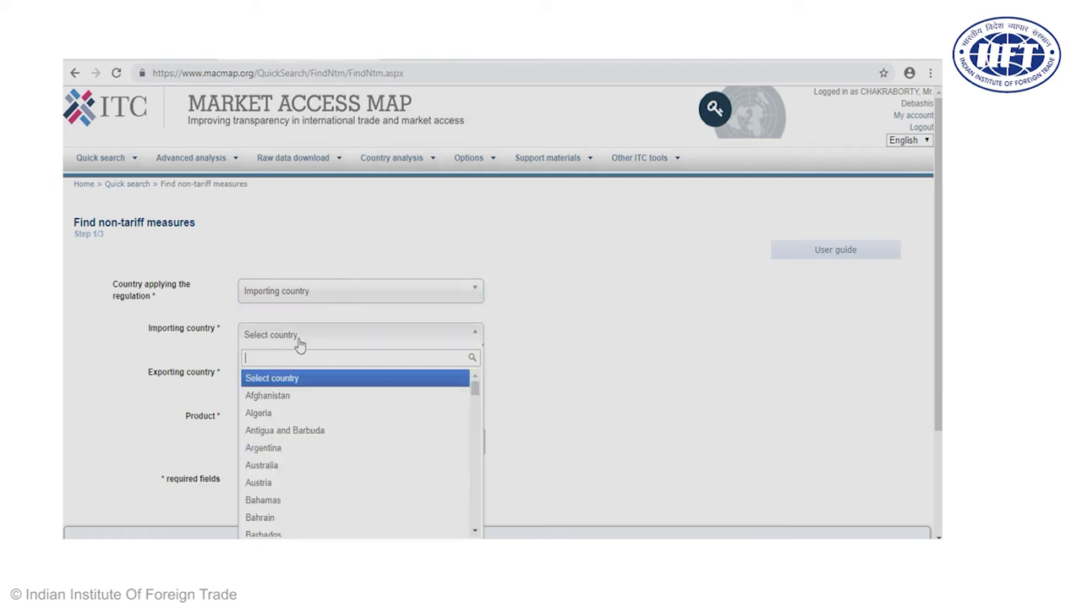
text(ger)
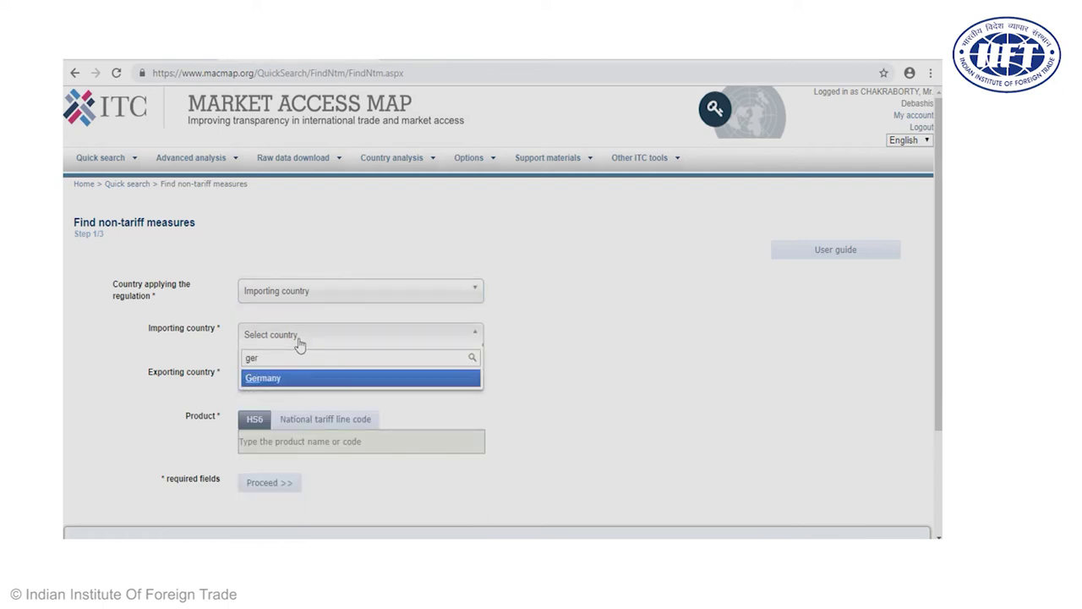
click(262, 382)
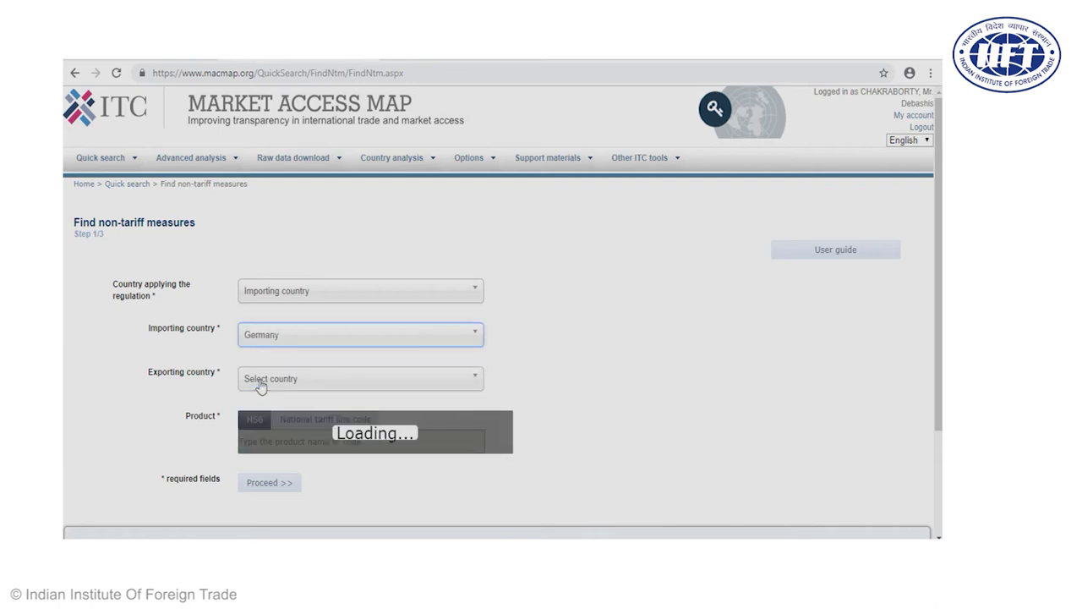
click(317, 385)
text(ind)
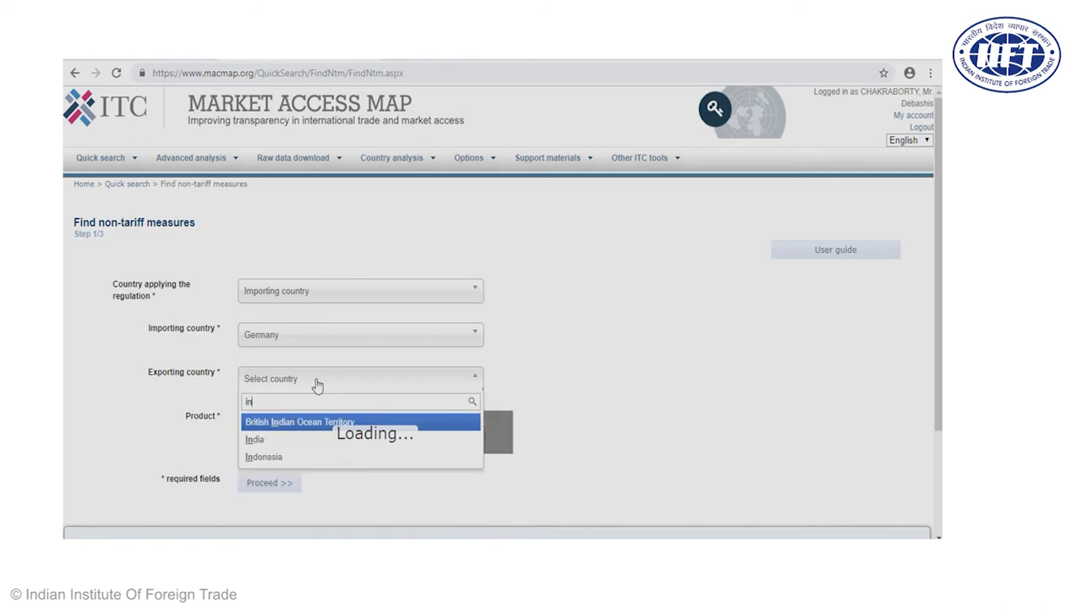
click(255, 438)
Choose HS6 product 610910, knitted cotton T-shirts, singlets and other vests, and run the non-tariff measures search.
click(256, 441)
text(610910)
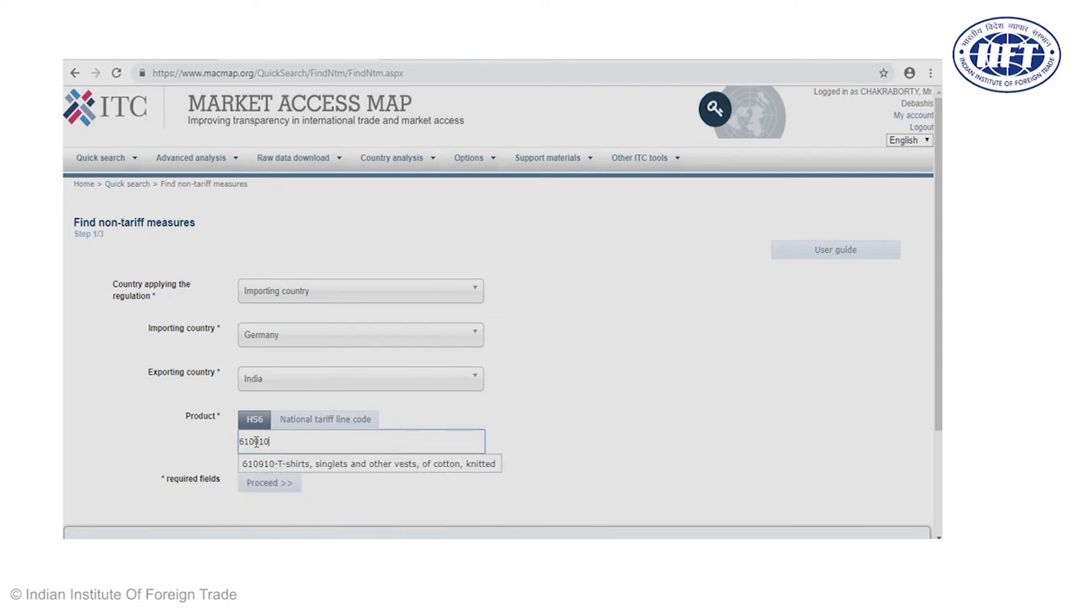
click(272, 465)
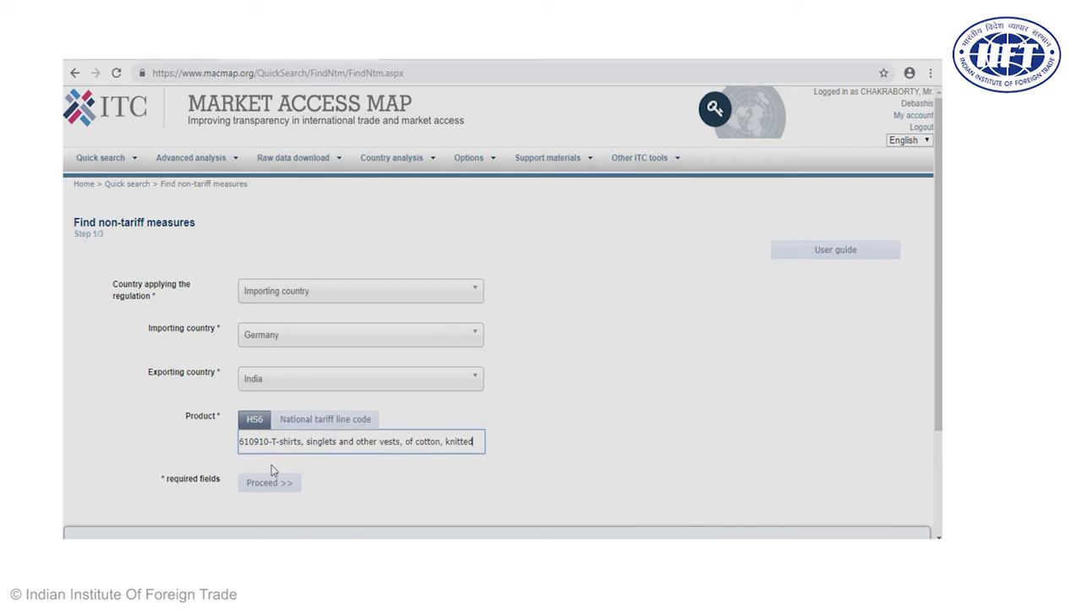
click(271, 483)
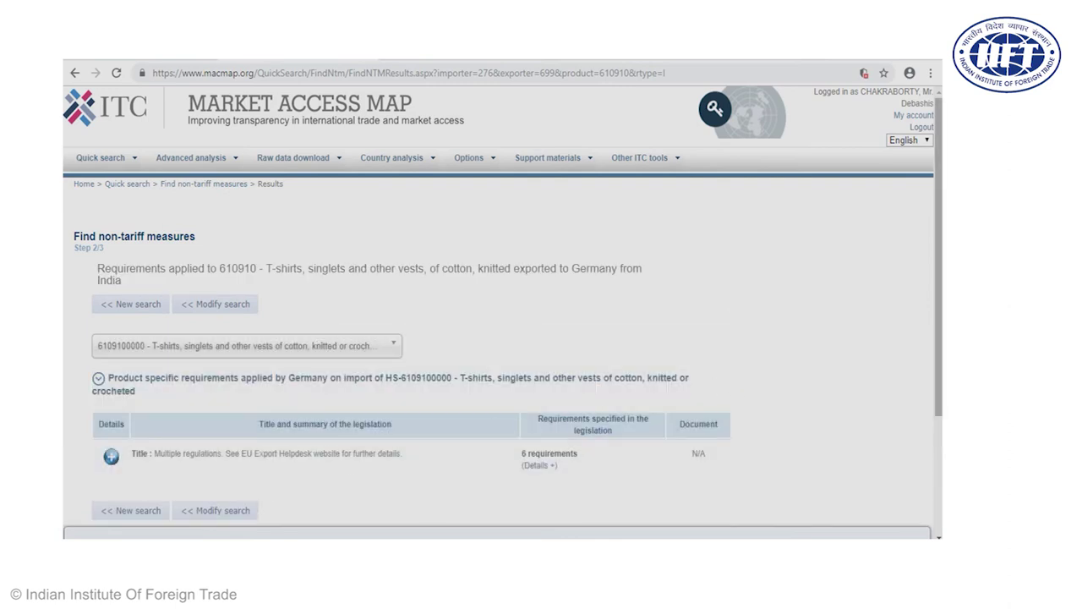
Expand the requirements specified in the legislation, open the labelling requirements entry, and read through the legislation and requirements details.
scroll(938, 290, down, 2)
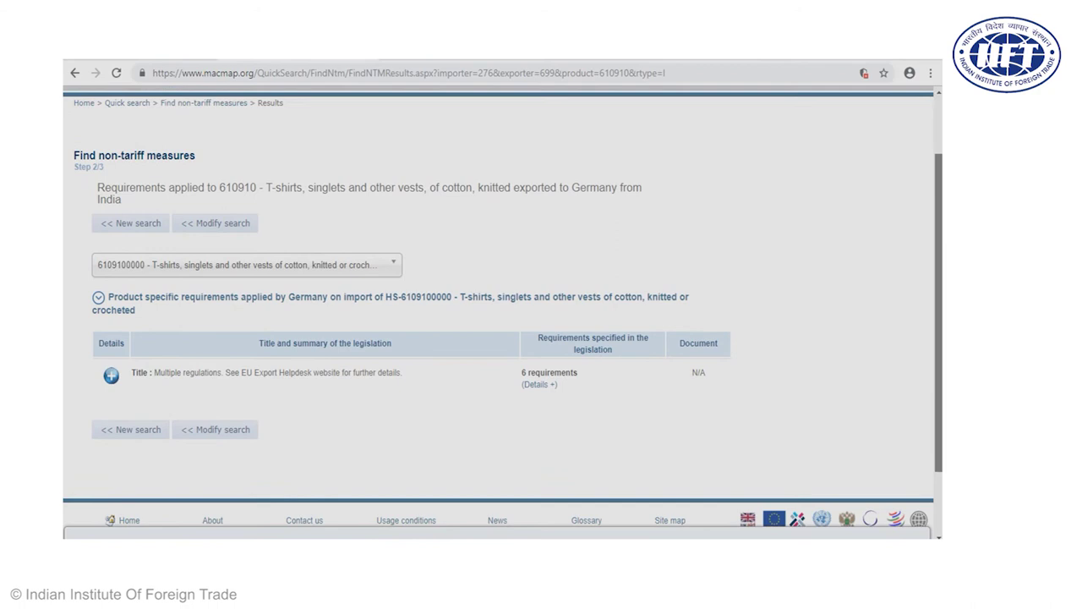
click(542, 373)
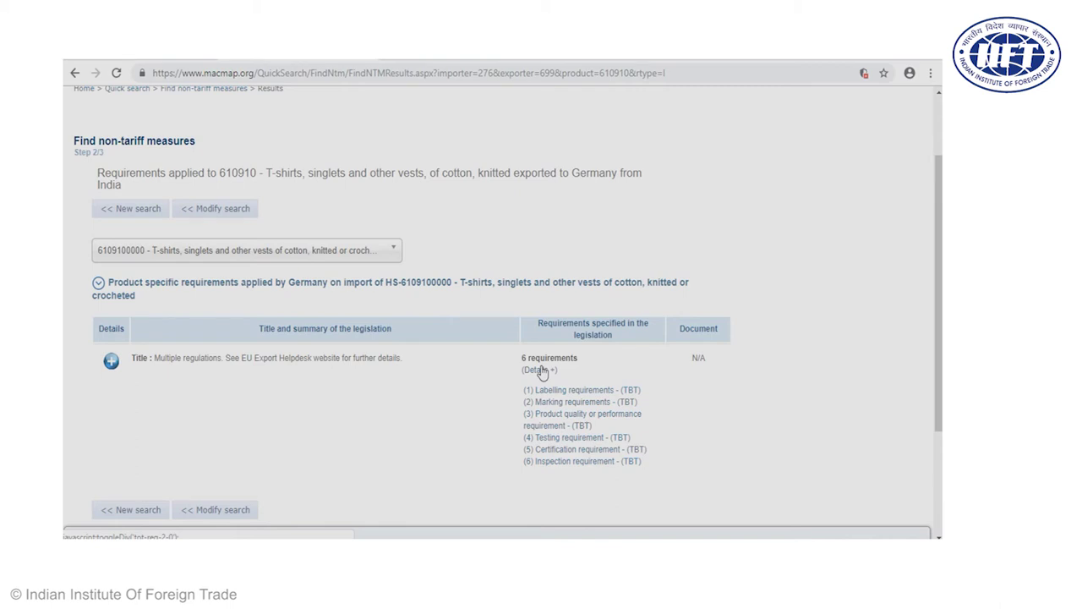
click(551, 392)
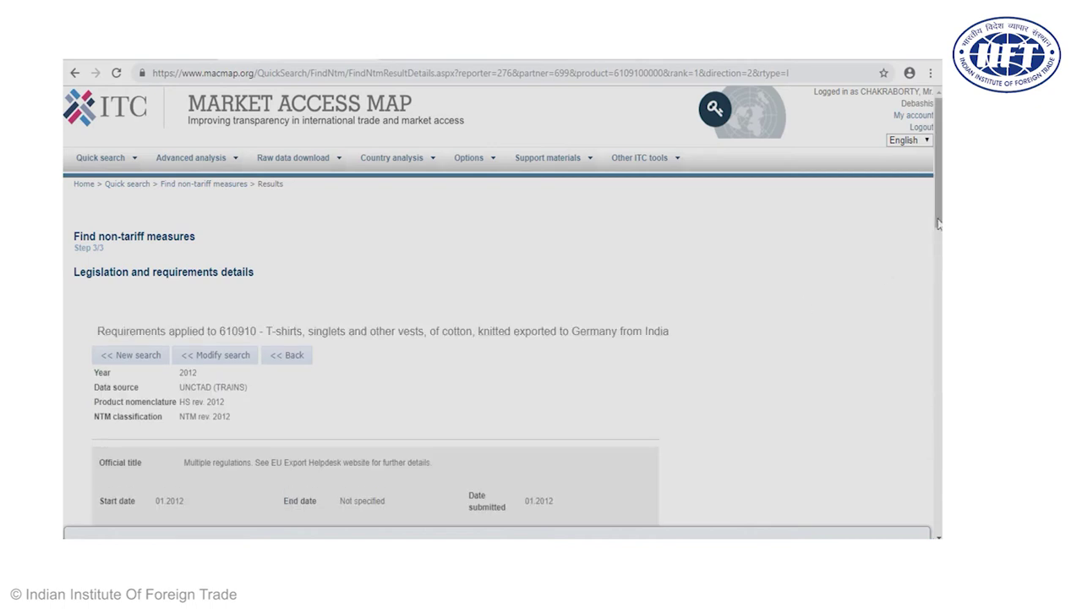
scroll(937, 221, down, 5)
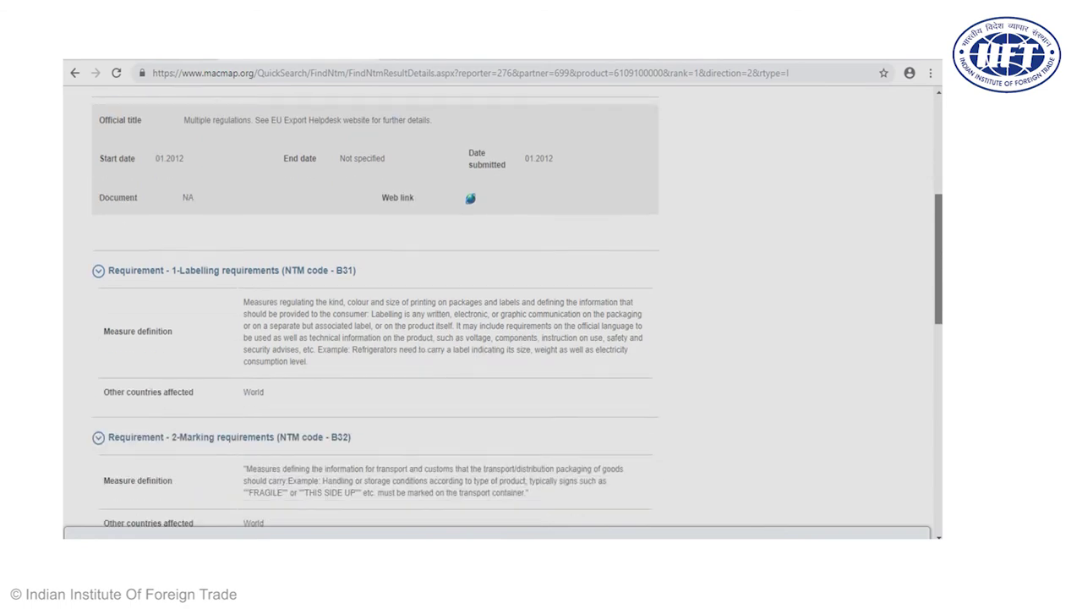
scroll(937, 296, down, 3)
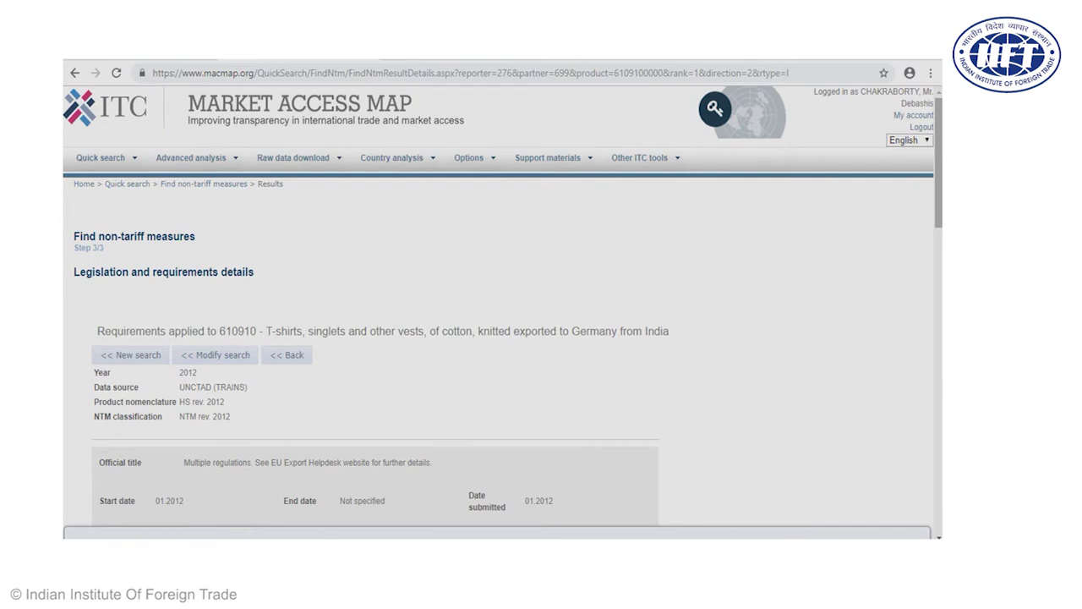
Switch to the "india trade portal" Google results, open the Indian Trade Portal site, and dismiss its mobile app pop-up.
click(460, 61)
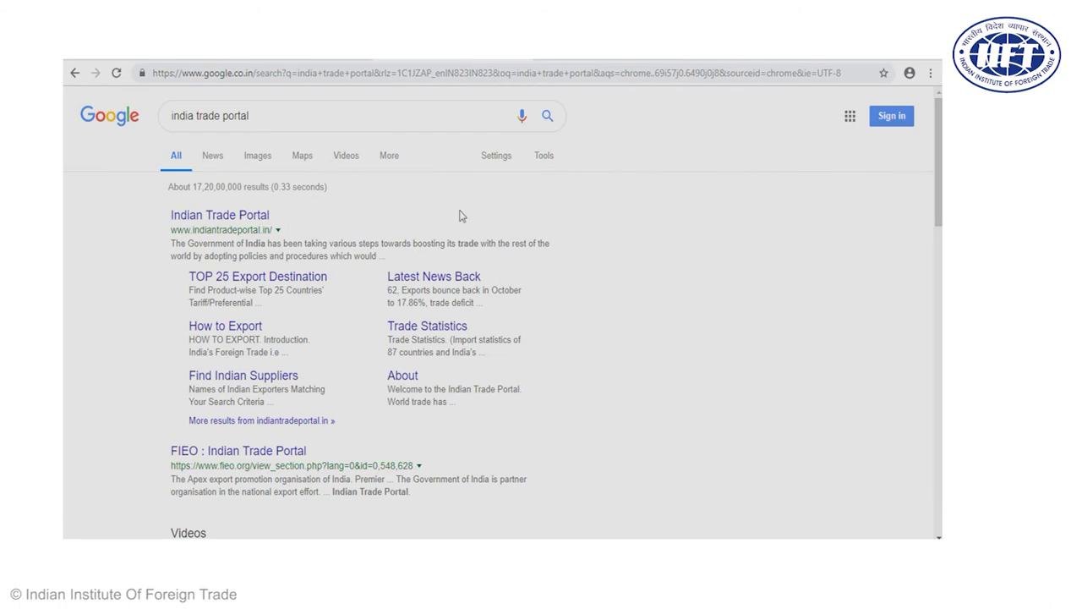
click(213, 218)
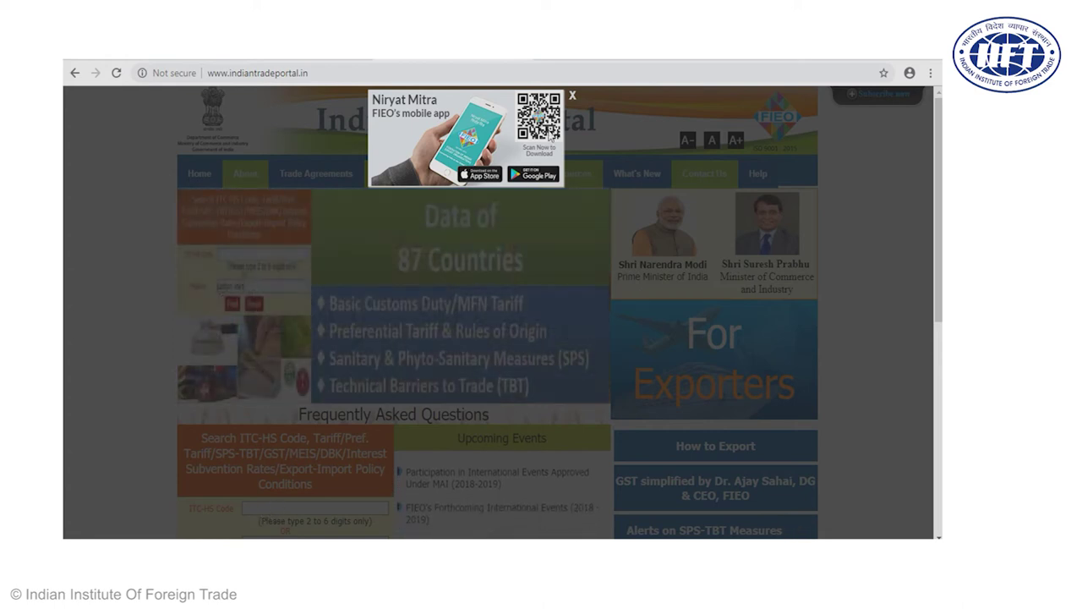
click(572, 97)
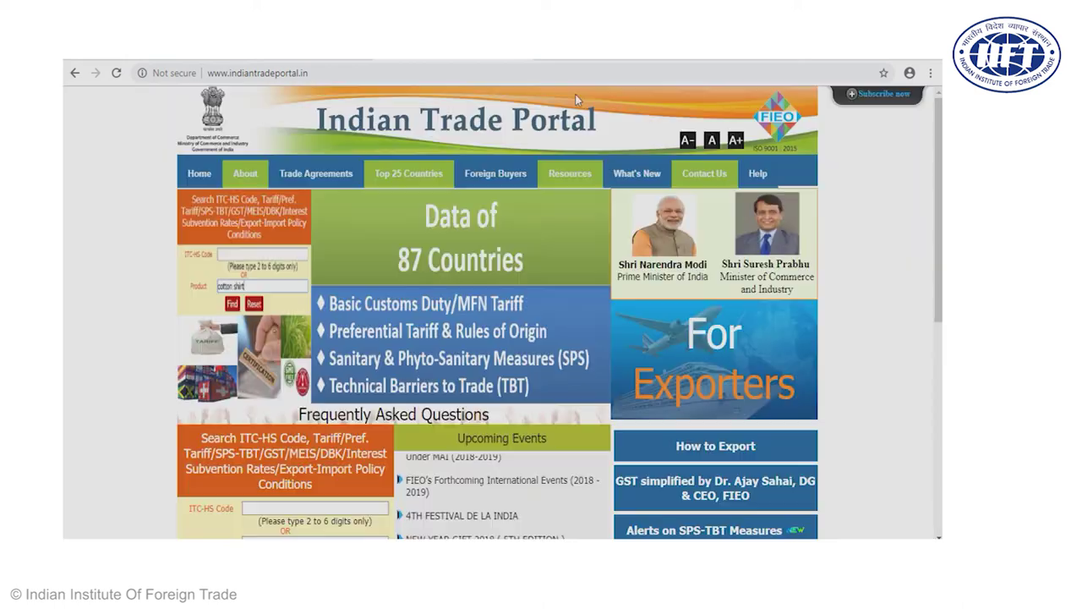
Search the portal for ITC-HS code 610910, choose Export, and continue with product 61091000, cotton T-shirts, singlets and other vests.
click(335, 507)
text(610910)
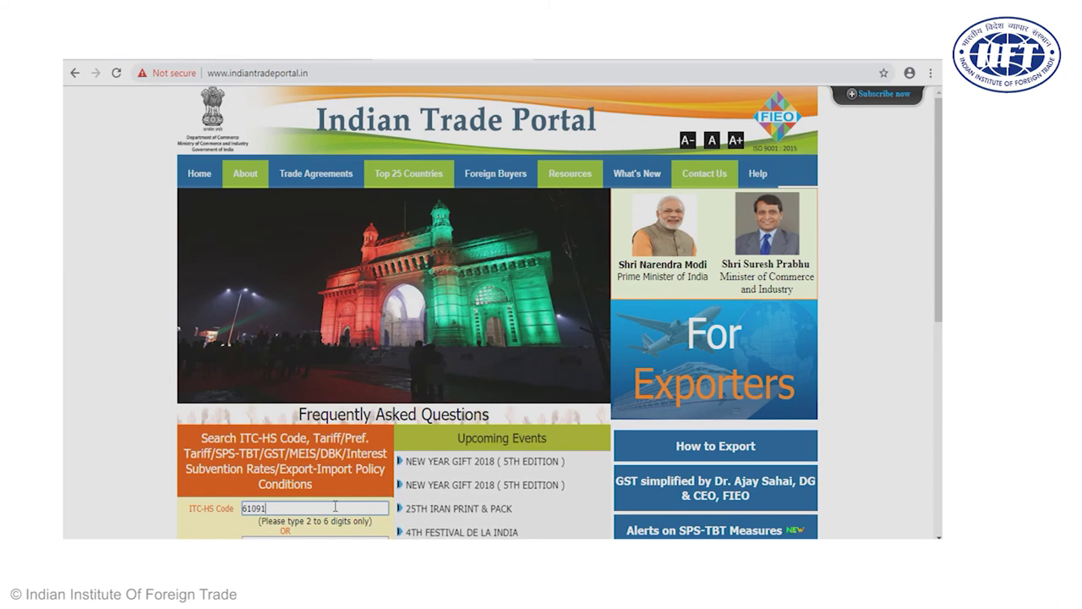
key(Return)
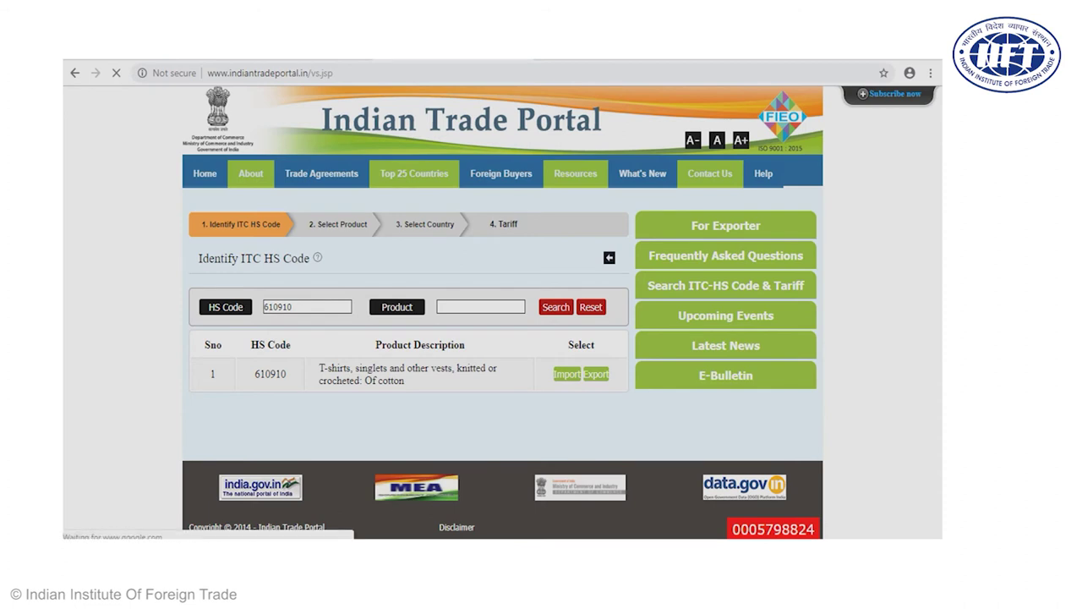
click(596, 375)
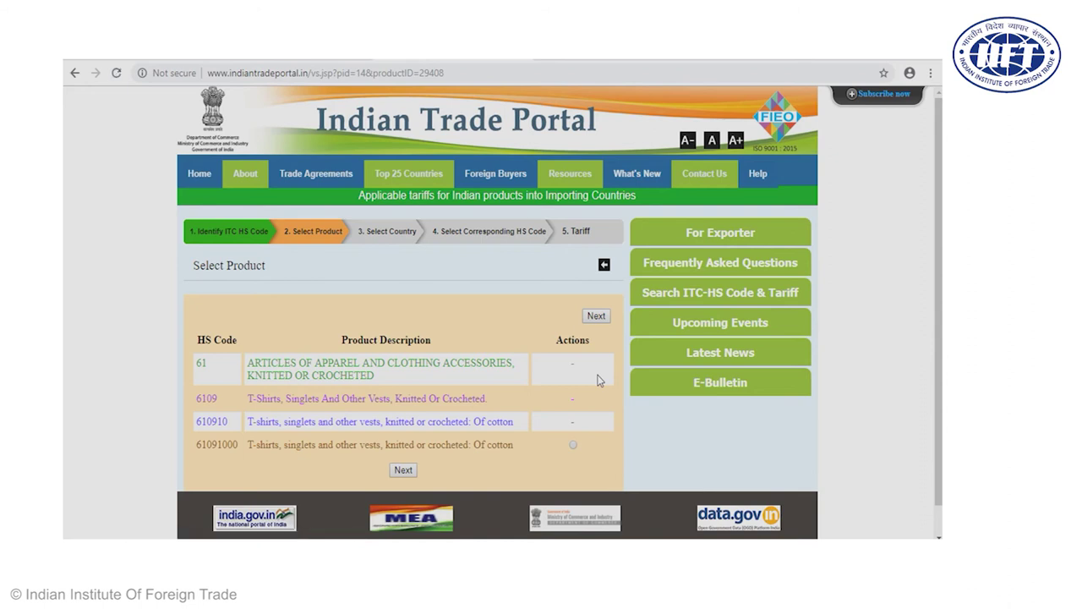
click(573, 445)
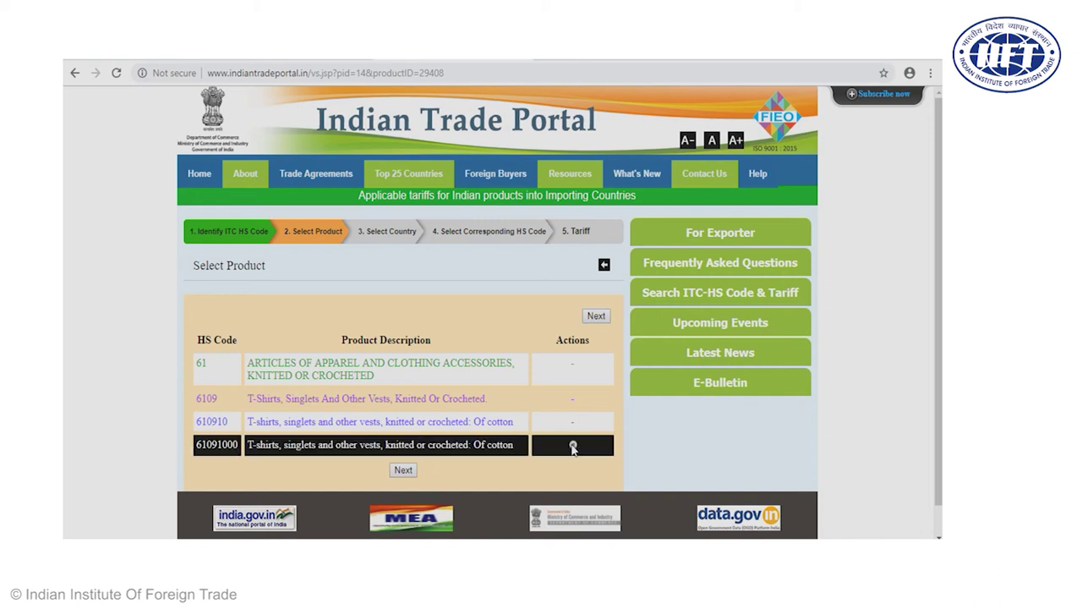
click(402, 469)
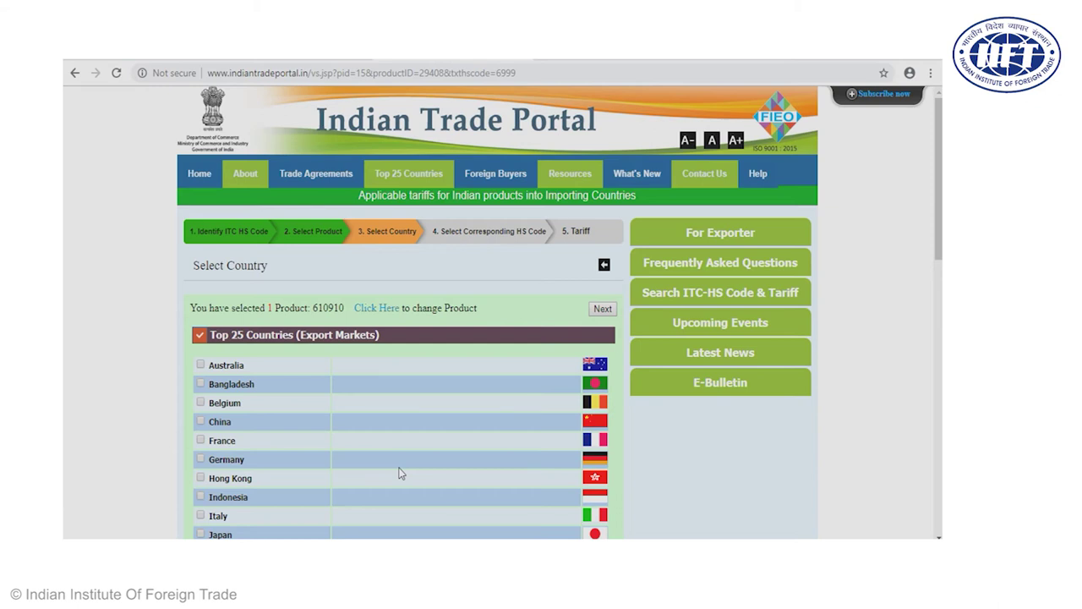
click(201, 459)
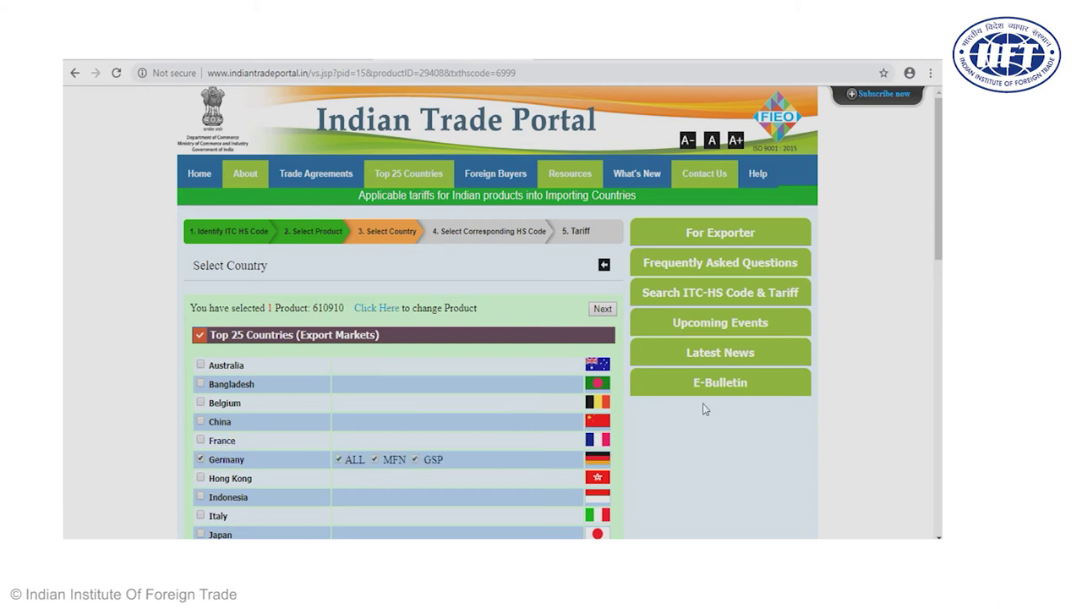
scroll(941, 453, down, 5)
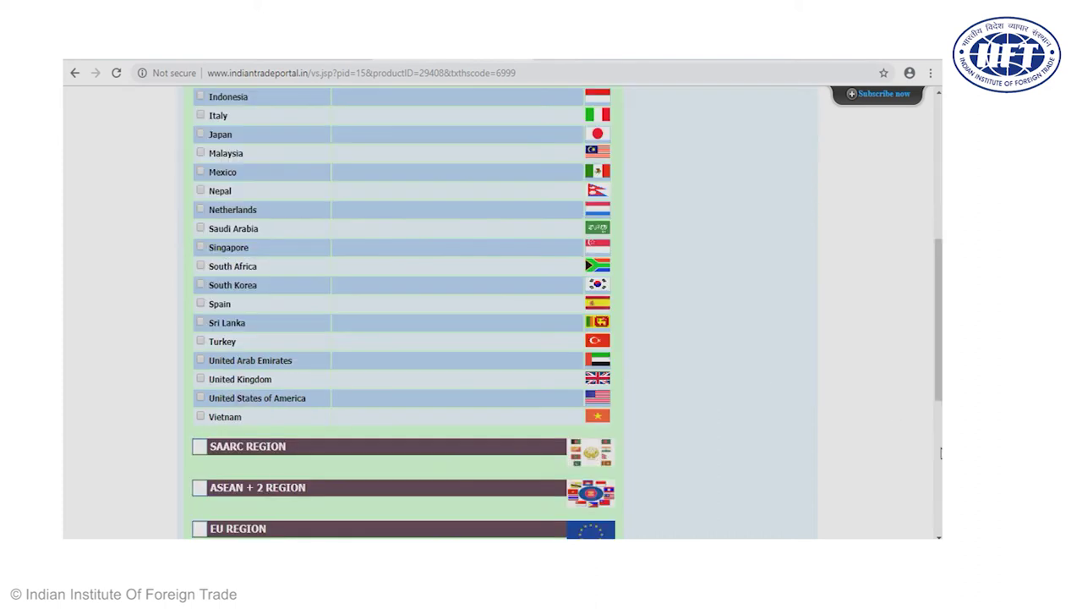
scroll(941, 453, down, 5)
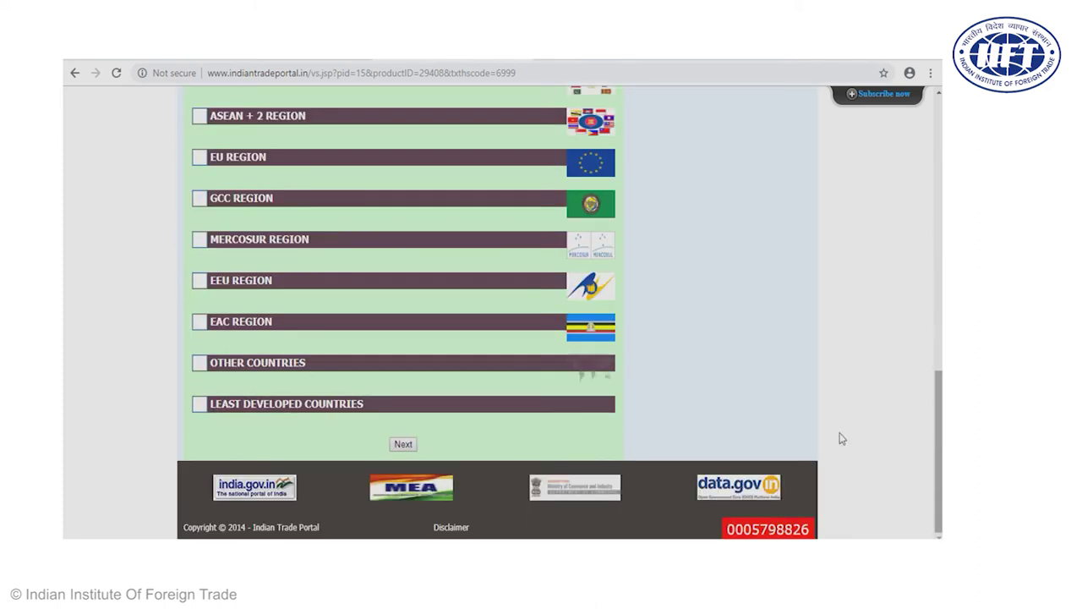
click(402, 444)
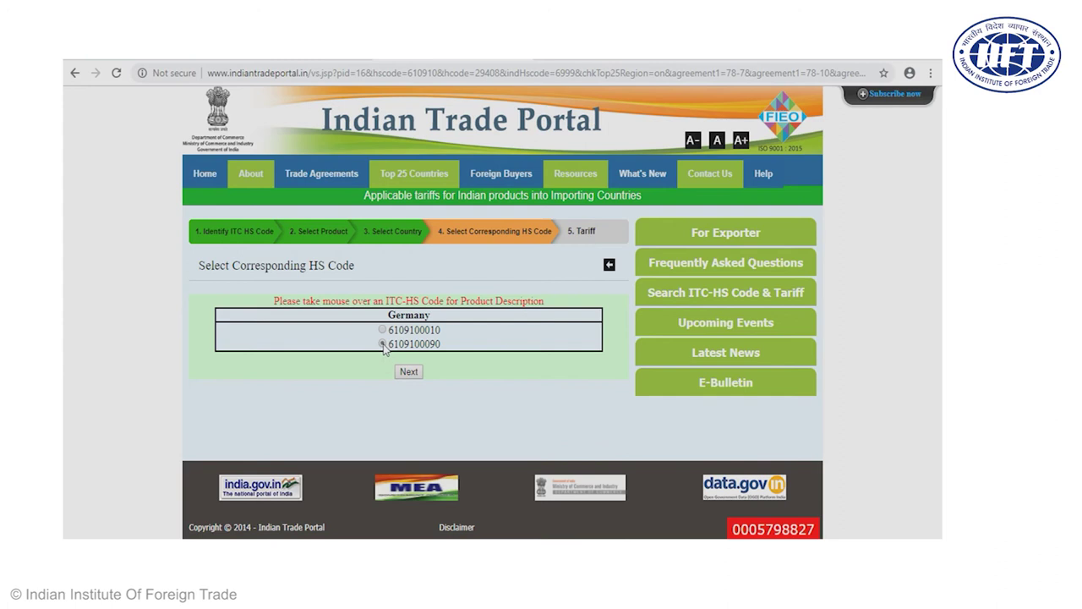
click(414, 372)
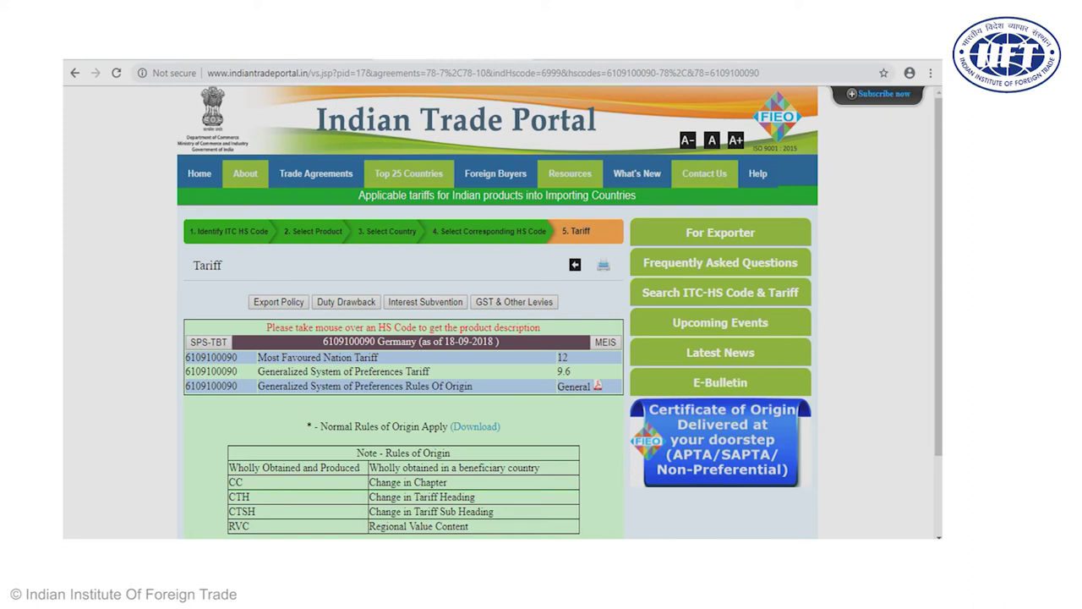
click(209, 343)
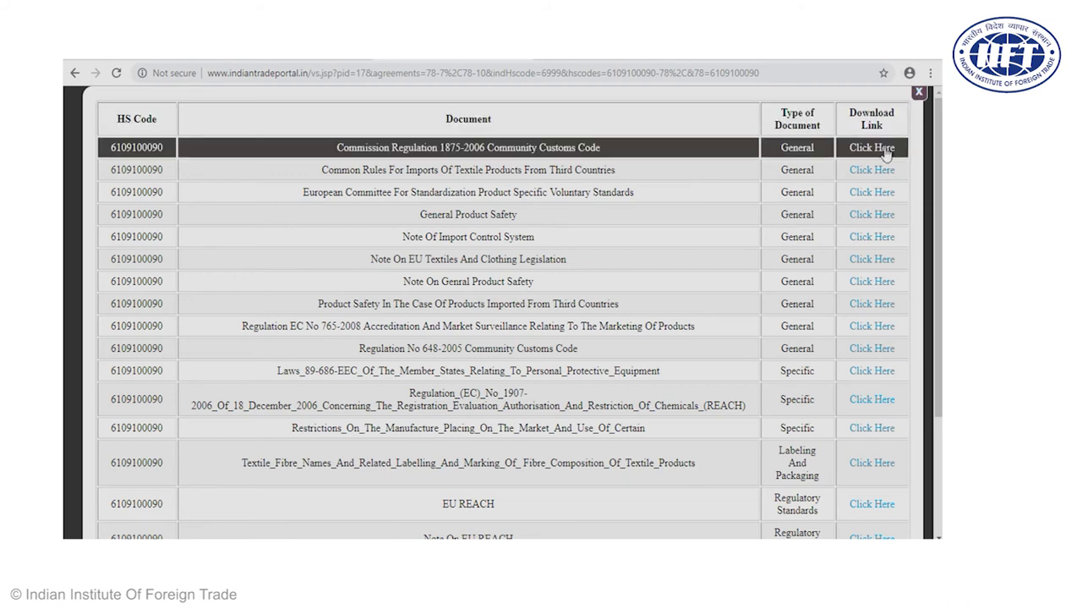
click(918, 93)
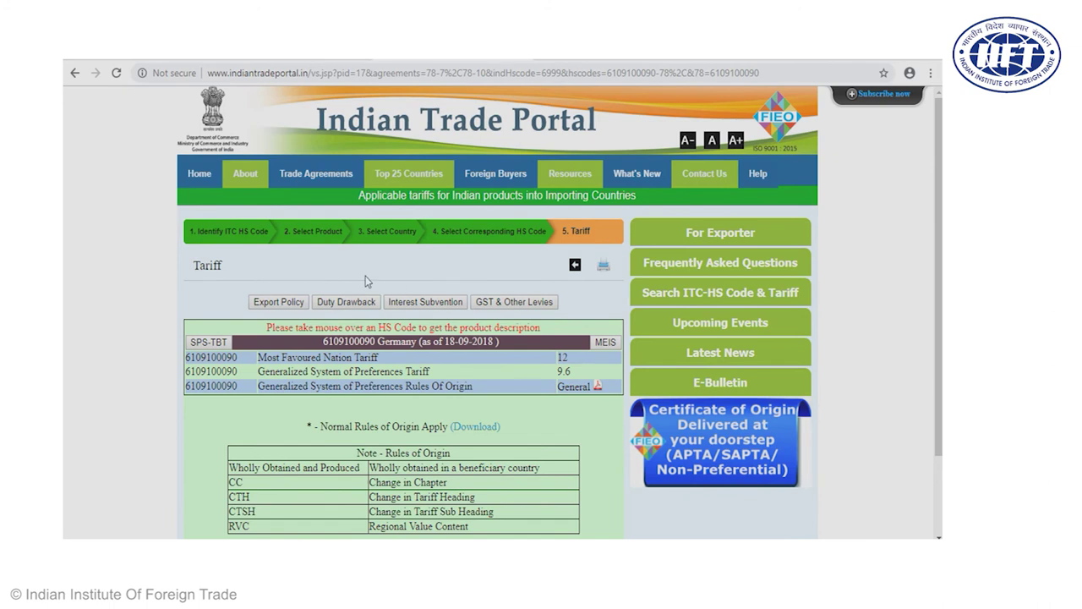
click(278, 303)
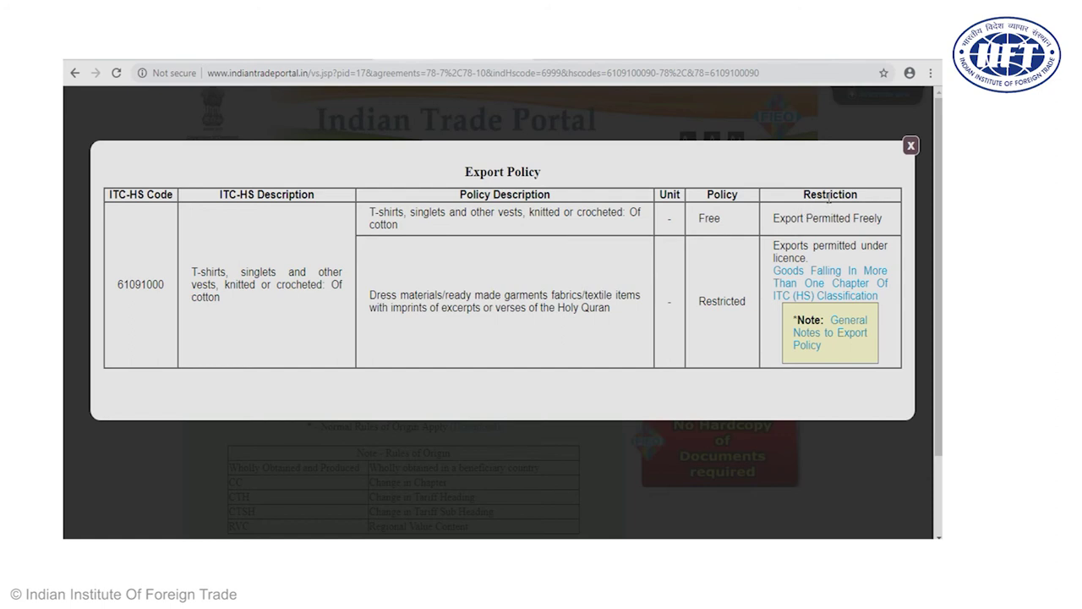
click(911, 147)
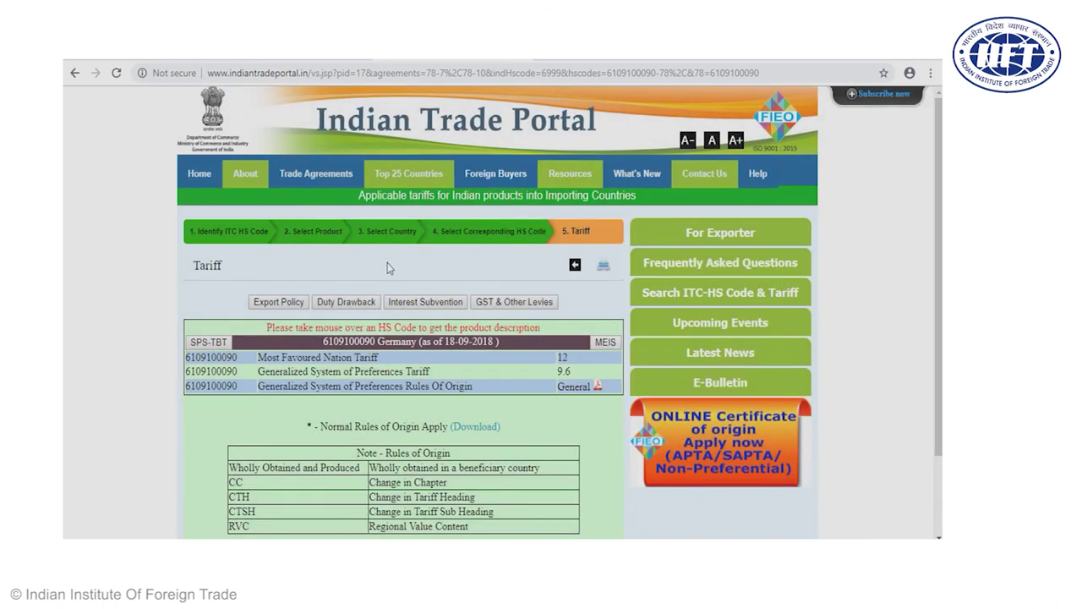
Review the Duty Drawback rates and the Interest Subvention details for the cotton T-shirts, closing each window after reading.
click(347, 304)
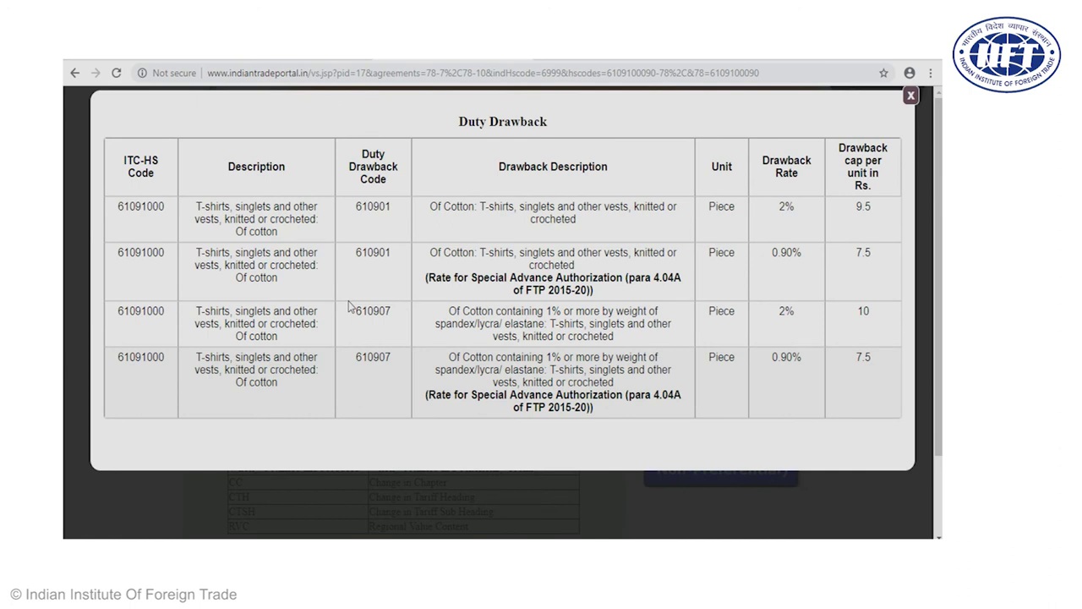
click(911, 96)
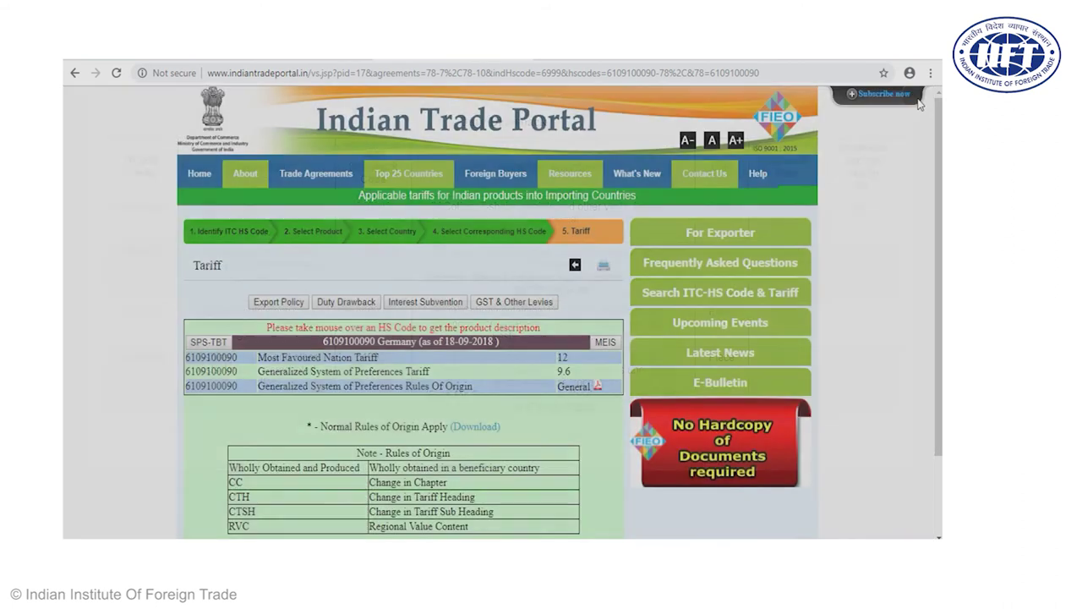
click(412, 305)
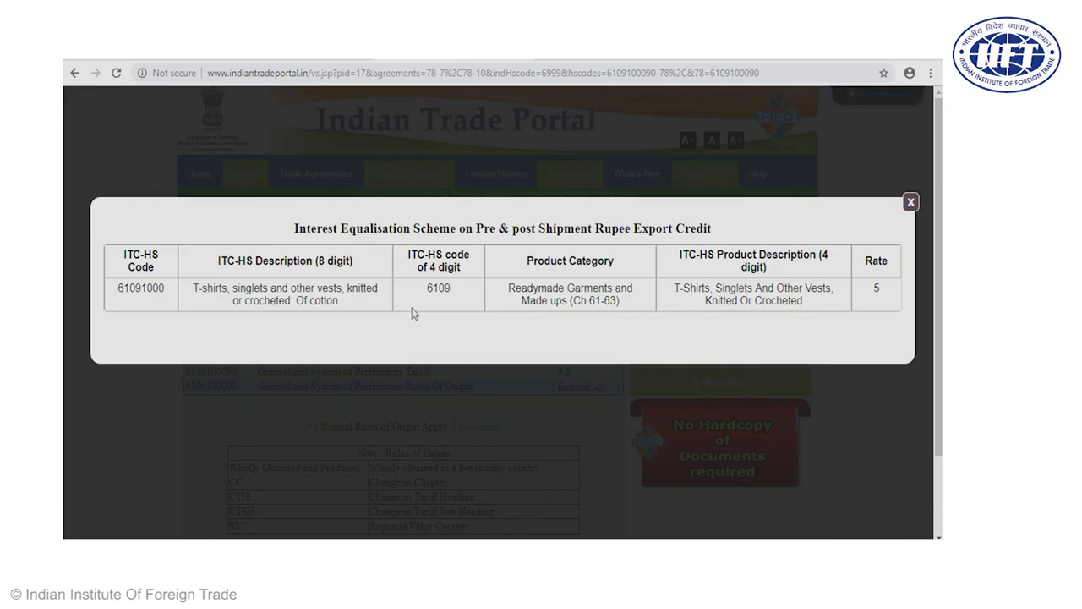
click(910, 204)
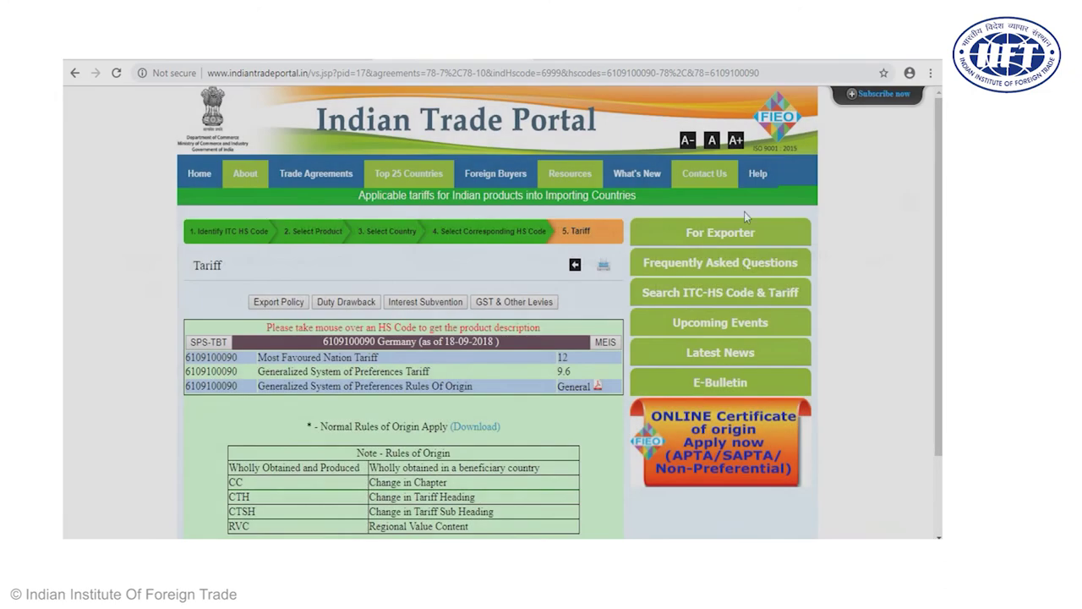
Check the GST & Other Levies and the MEIS rate for the cotton T-shirts, closing each window after reading.
click(508, 306)
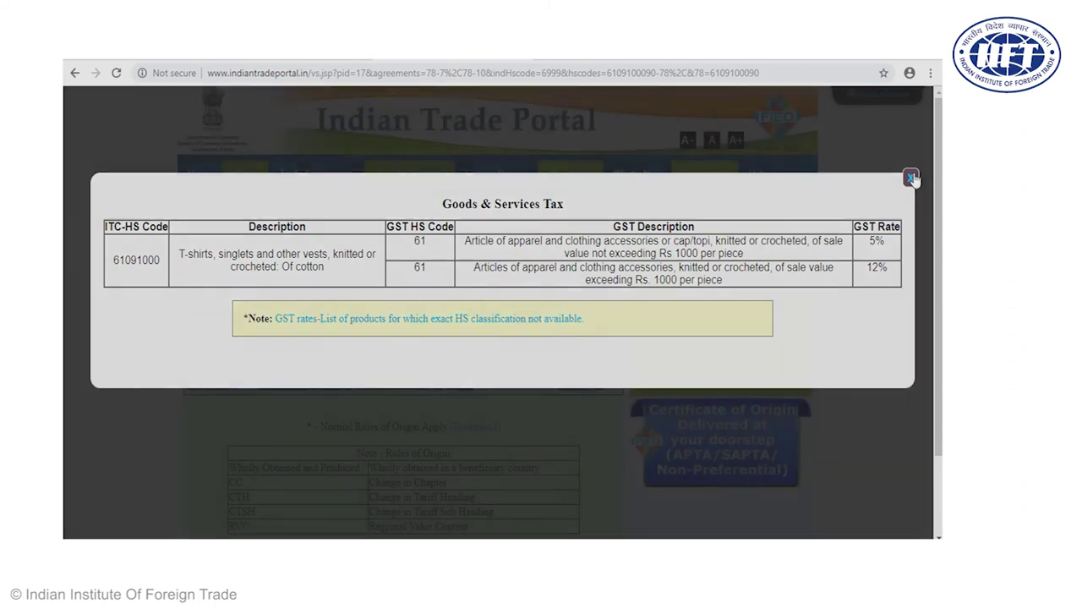
click(912, 179)
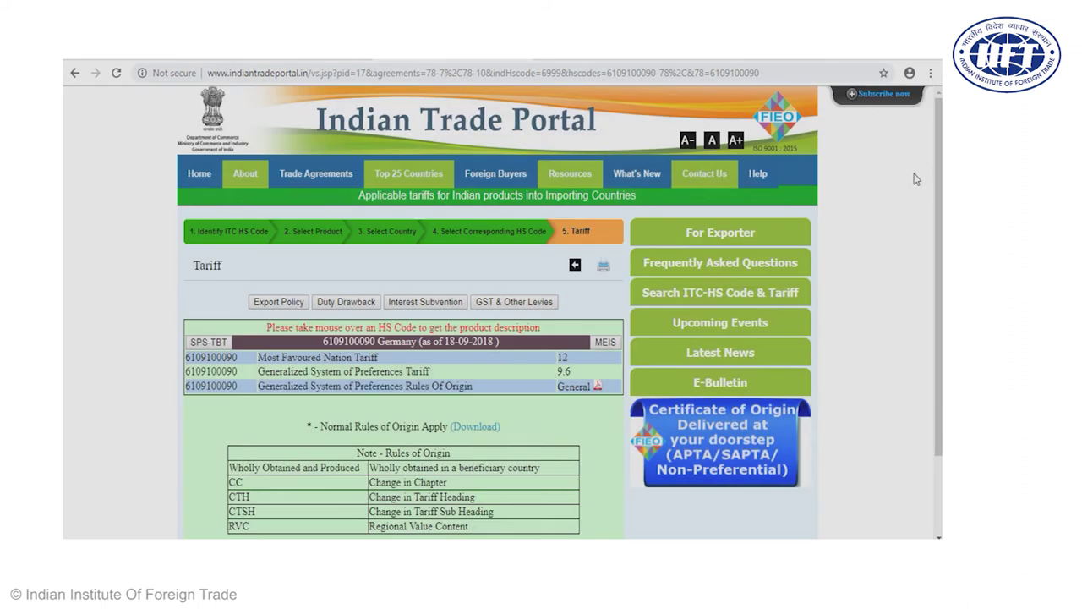
click(603, 343)
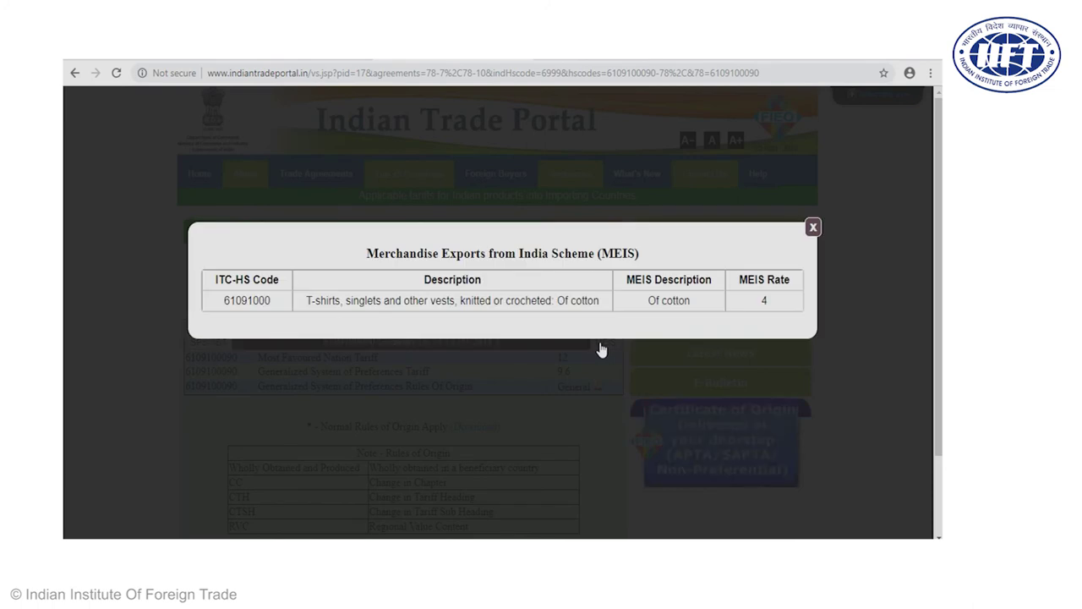
click(812, 226)
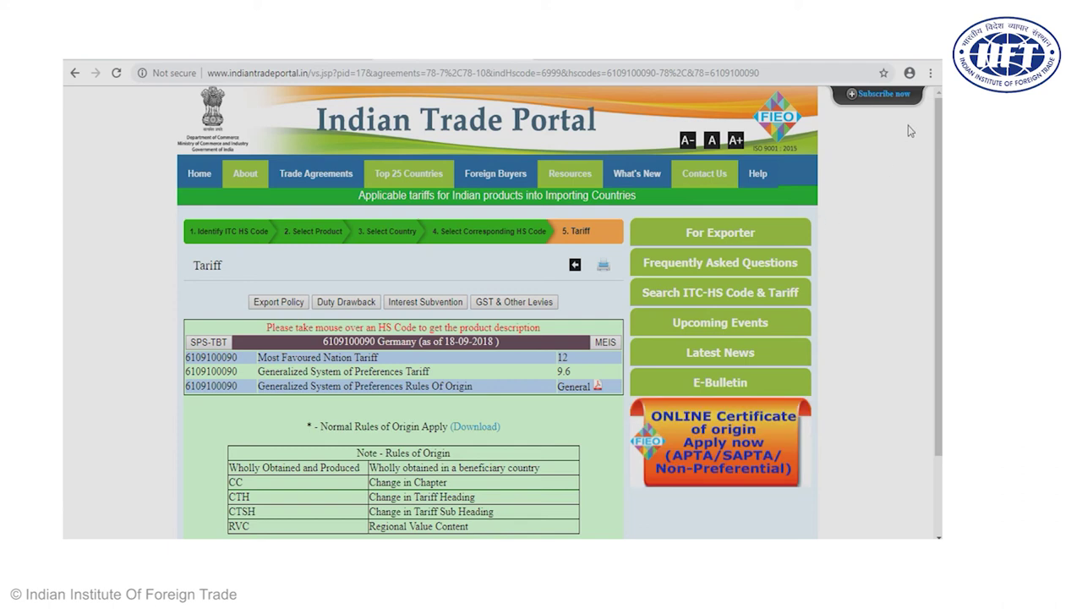
Search Google for "oecd stri" in a new browser tab.
click(553, 62)
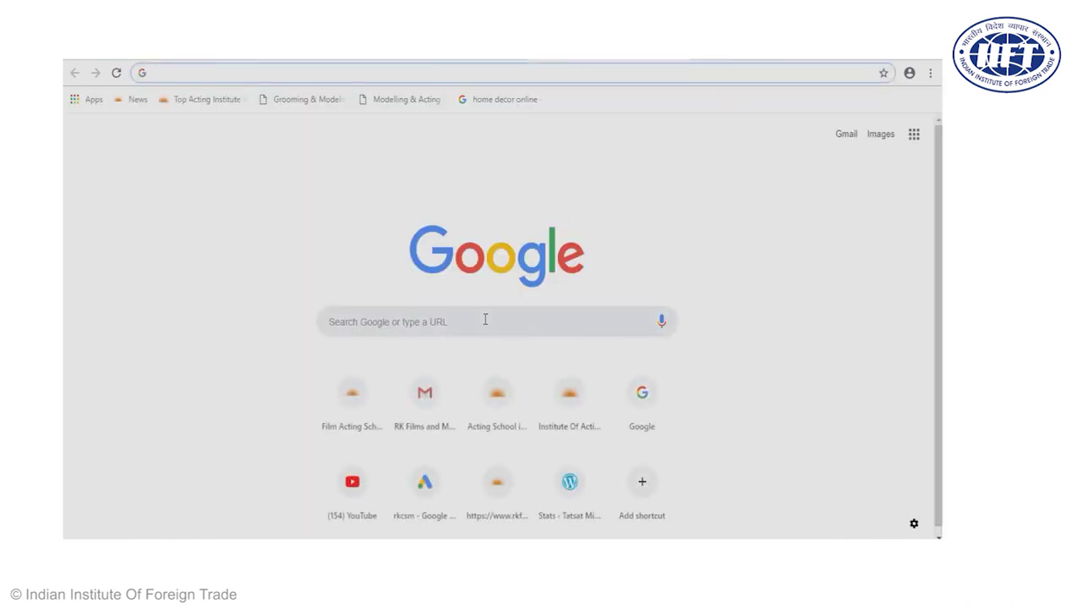
click(485, 319)
text(o)
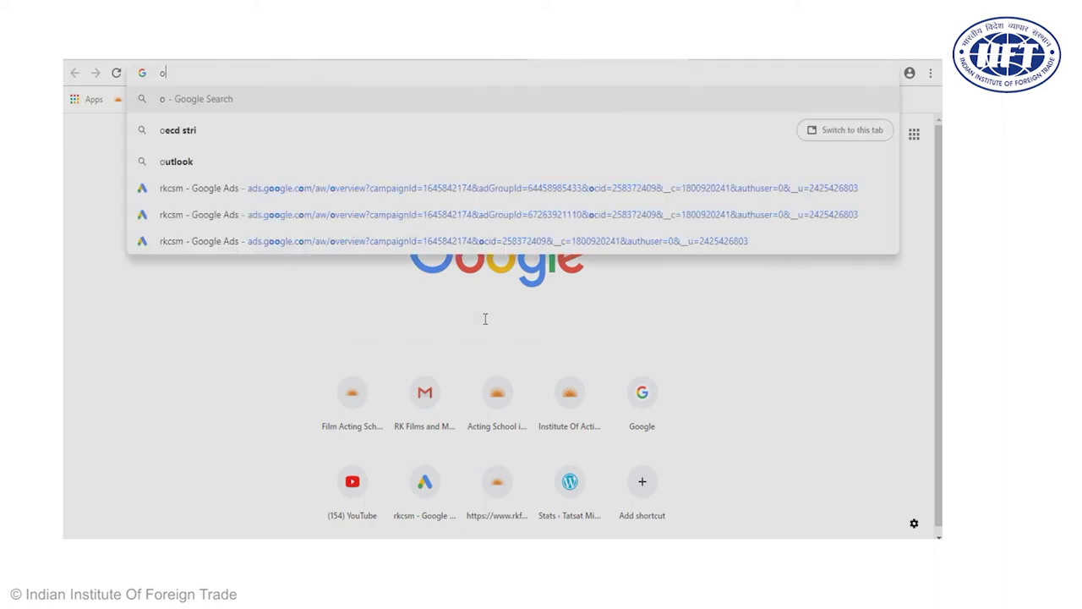
text(ecd stri)
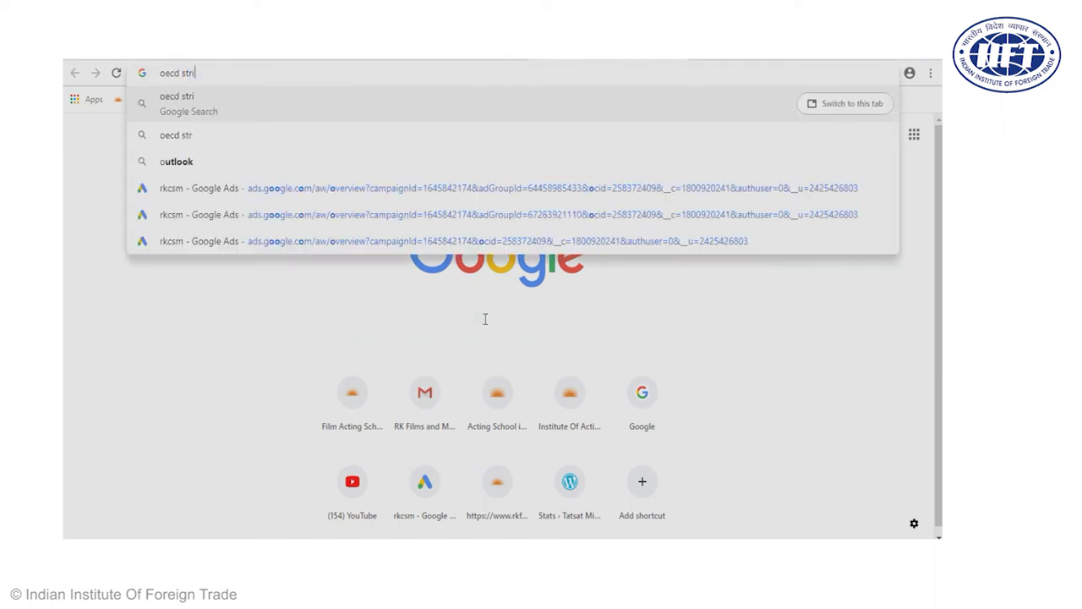
key(Return)
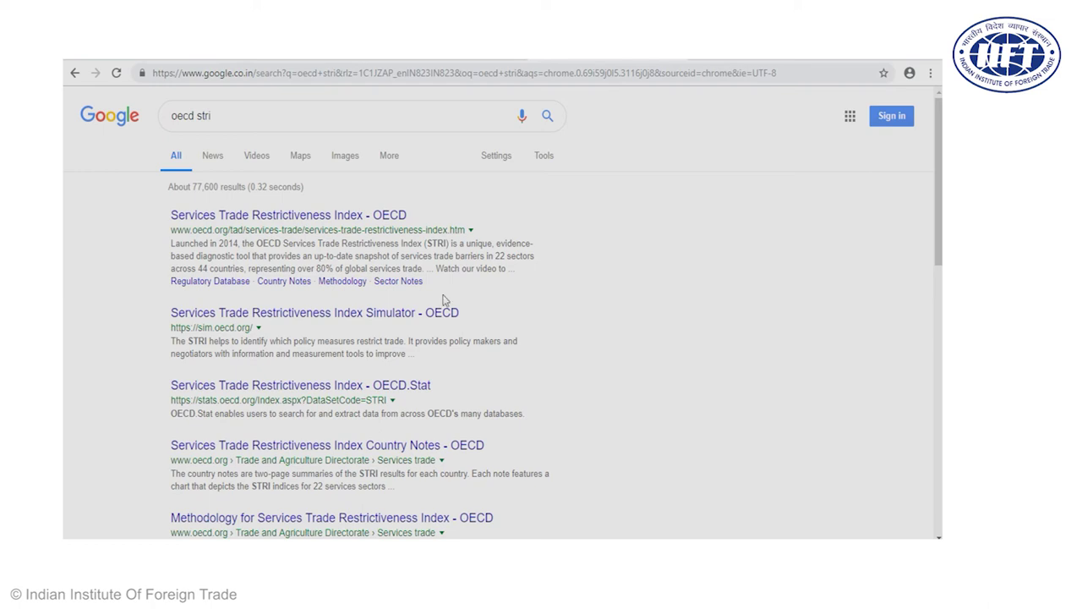
Open the OECD Services Trade Restrictiveness Index page and review its Interactive Tools and Analysis and Methodology sections.
click(315, 217)
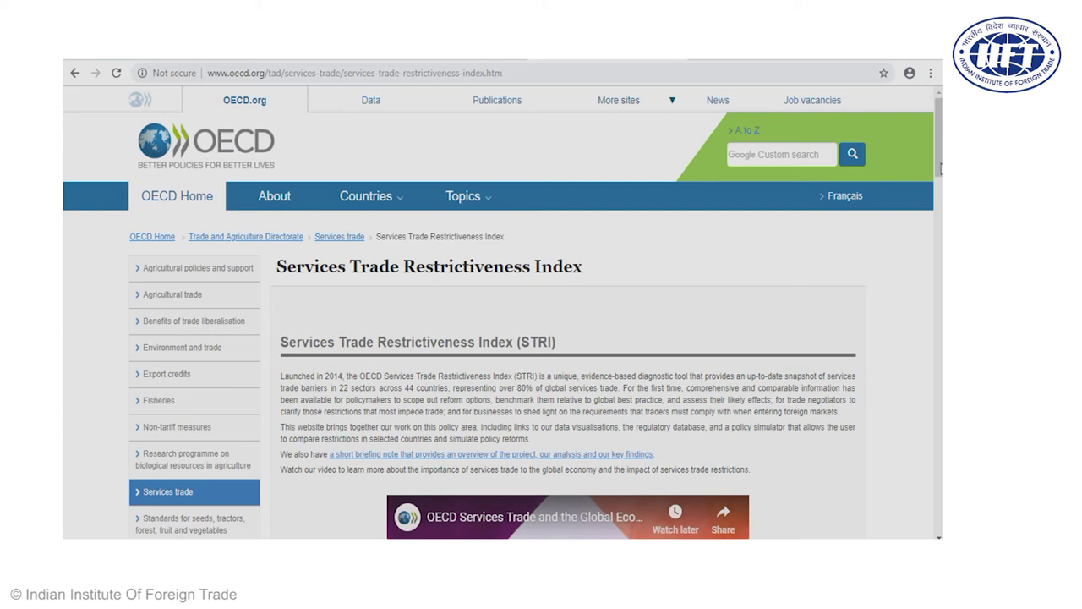
scroll(591, 338, down, 10)
scroll(591, 338, down, 1)
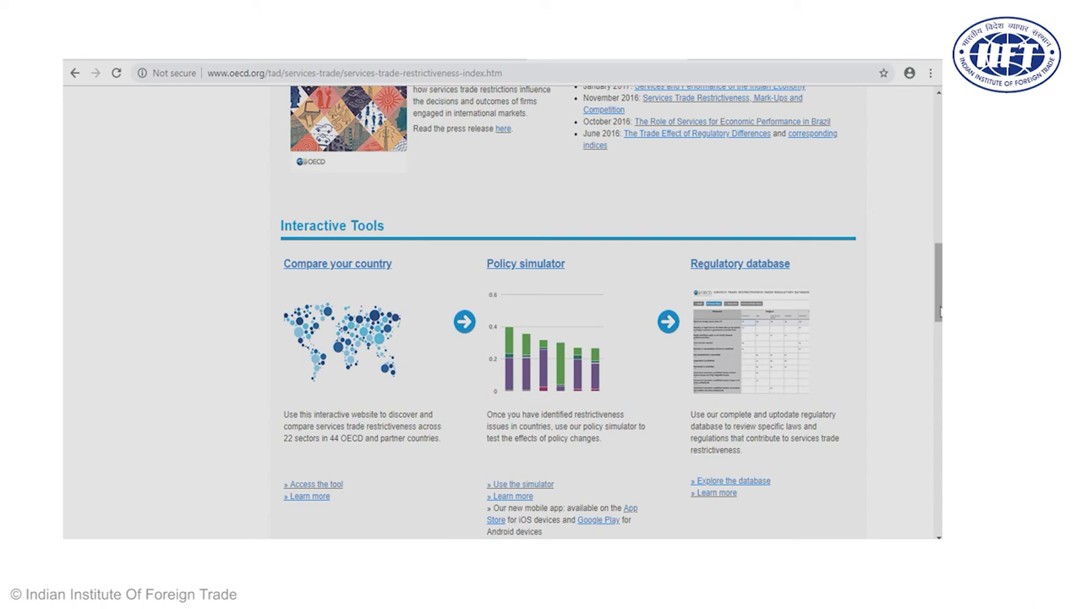
scroll(565, 312, down, 5)
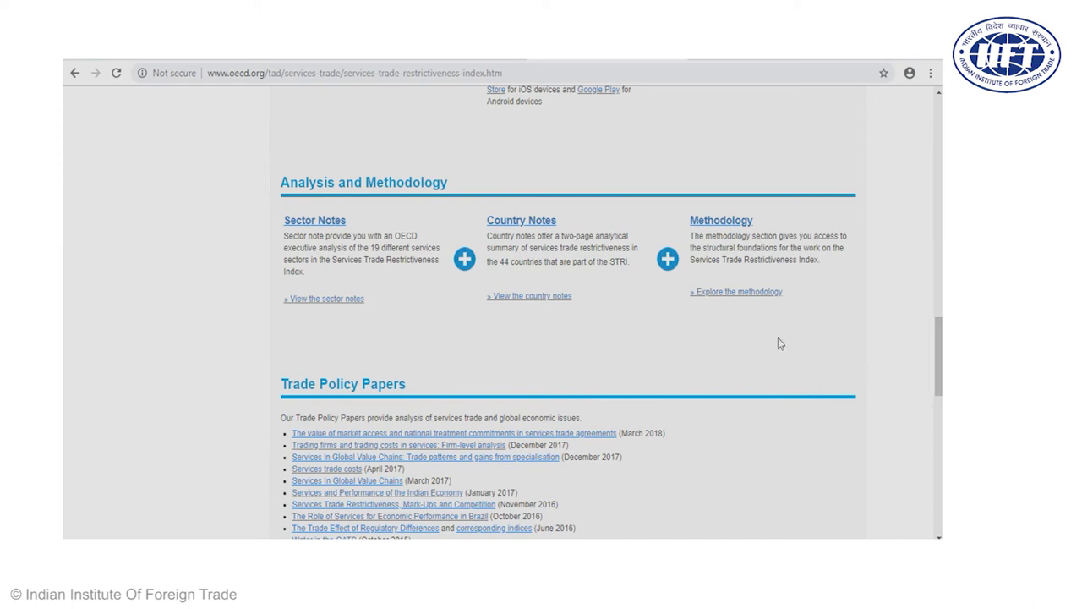
Open the STRI Sector Notes, bring up the English Engineering note, and examine its chart of STRI by policy area.
click(328, 222)
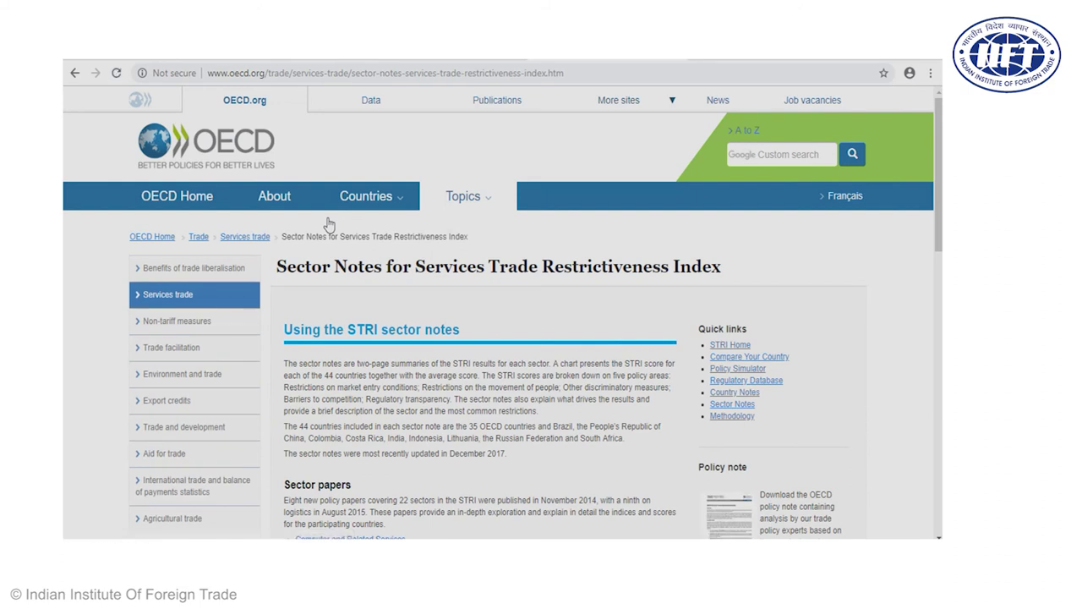
drag(938, 174, 938, 352)
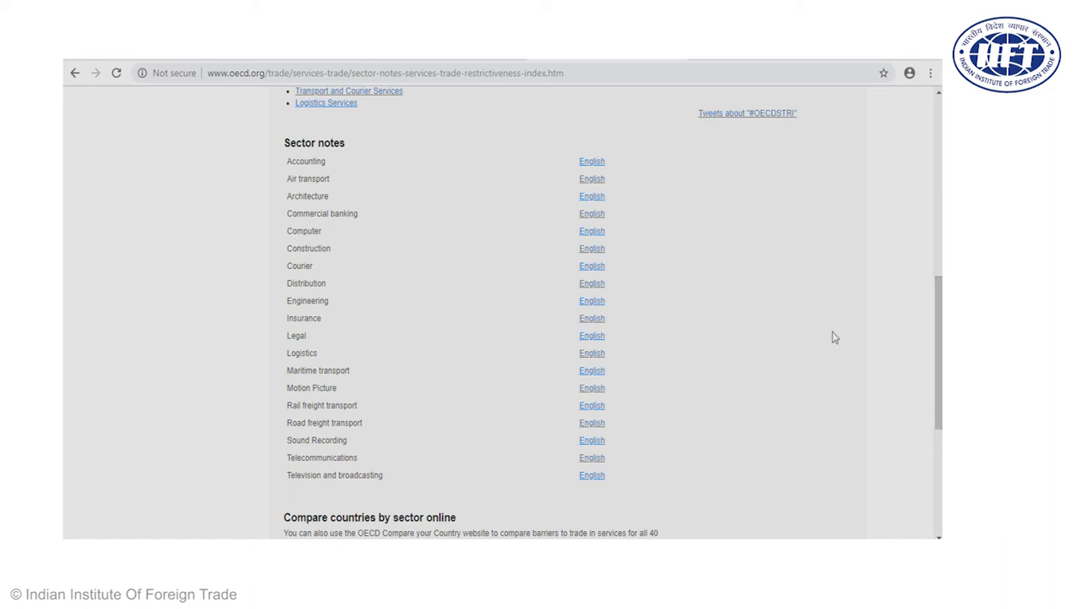
click(589, 303)
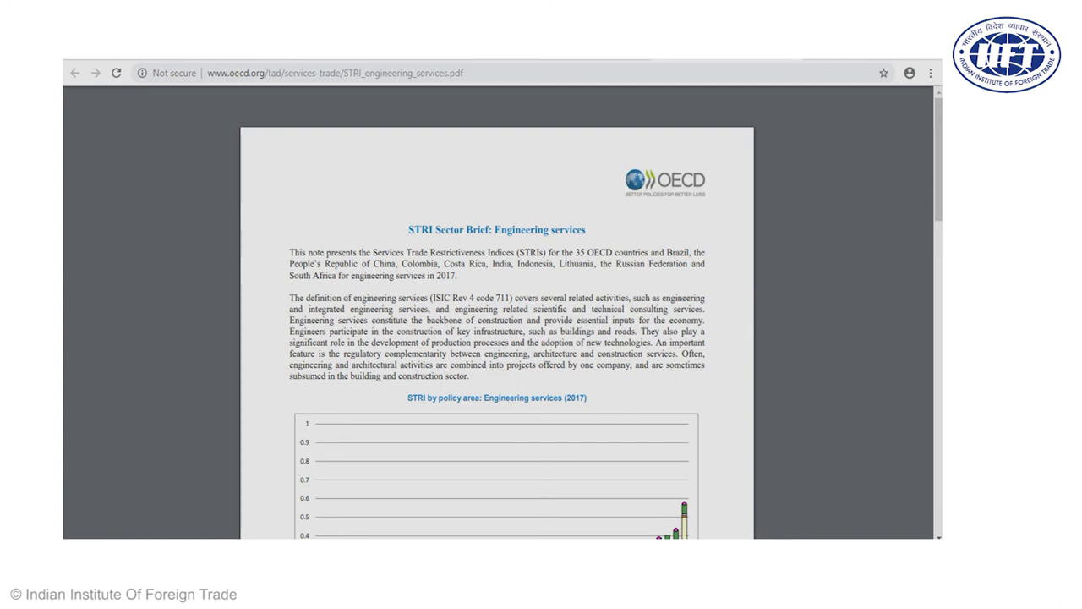
scroll(497, 313, down, 2)
scroll(497, 313, down, 1)
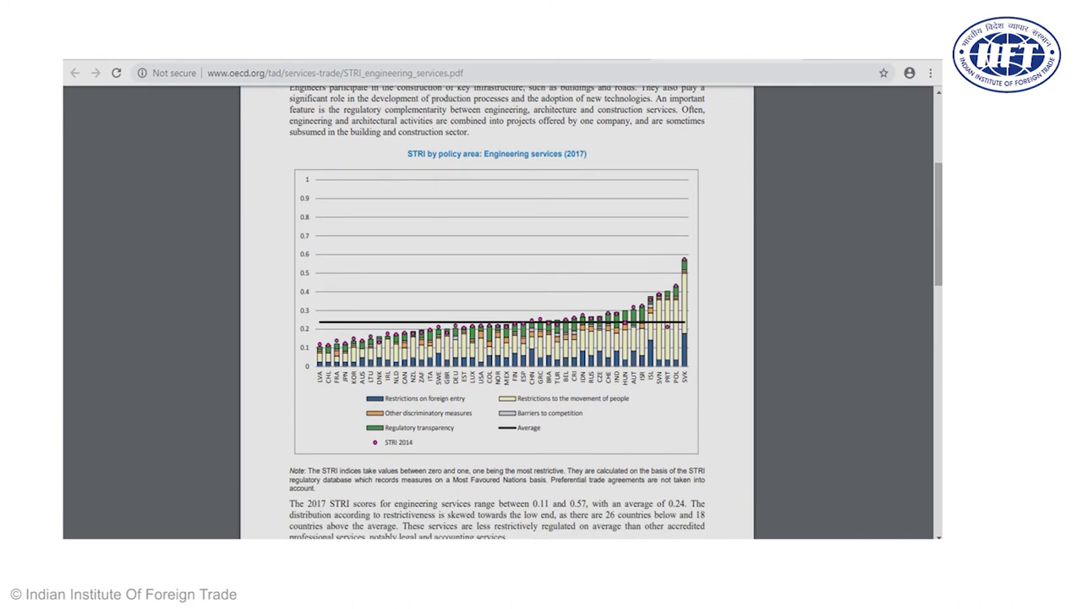